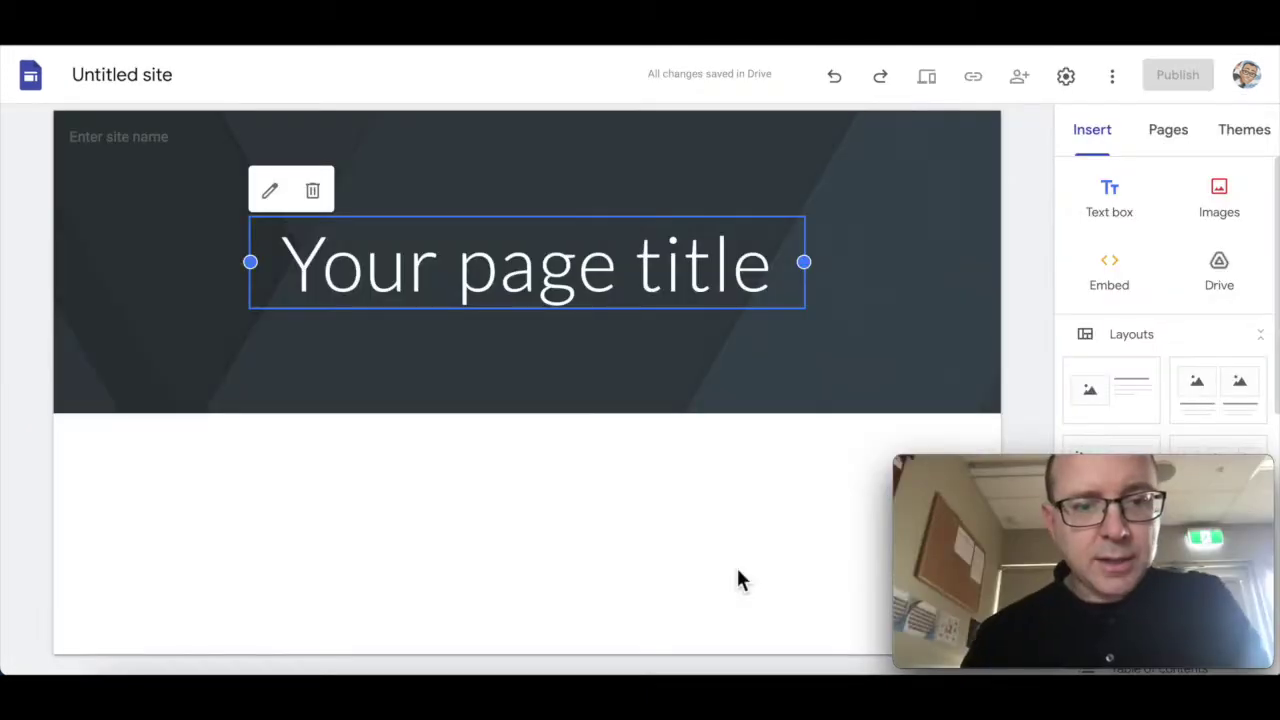
# Retitle the homepage header to the owner's name plus 'Multimedia Website' and show the Pages list.
pyautogui.click(456, 560)
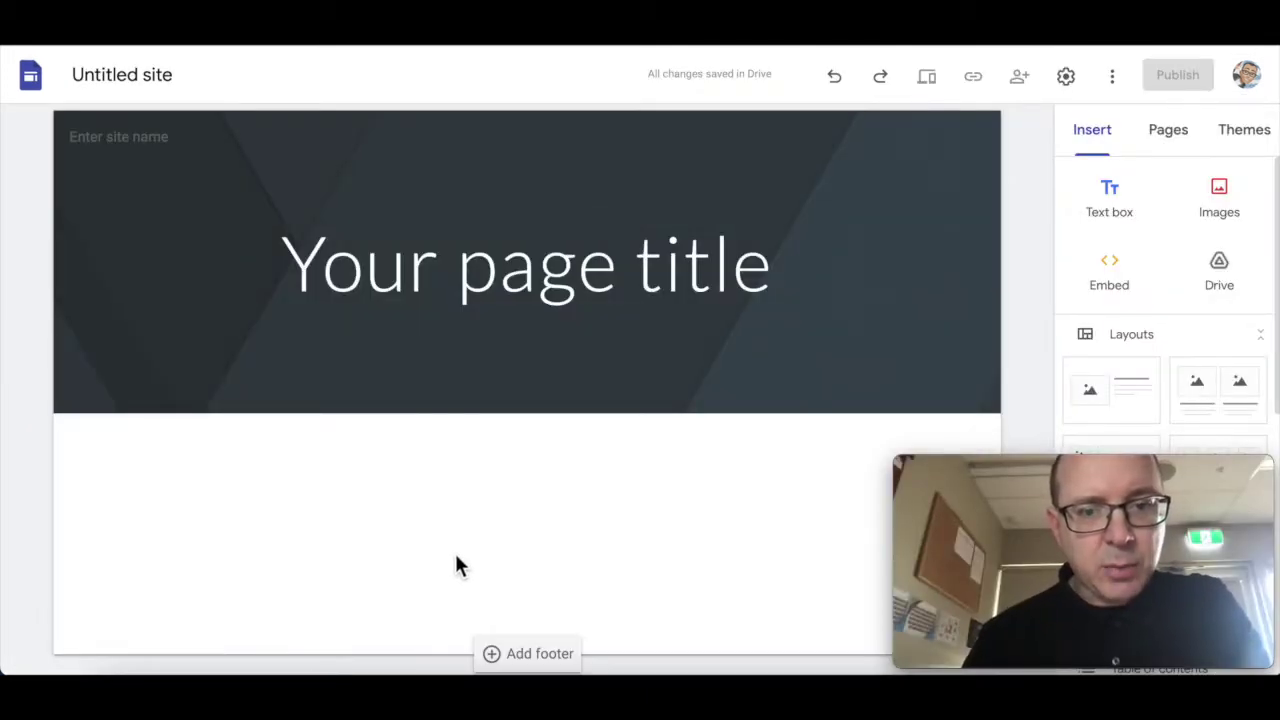
pyautogui.click(482, 275)
pyautogui.write("Michael's Multimedia Webs")
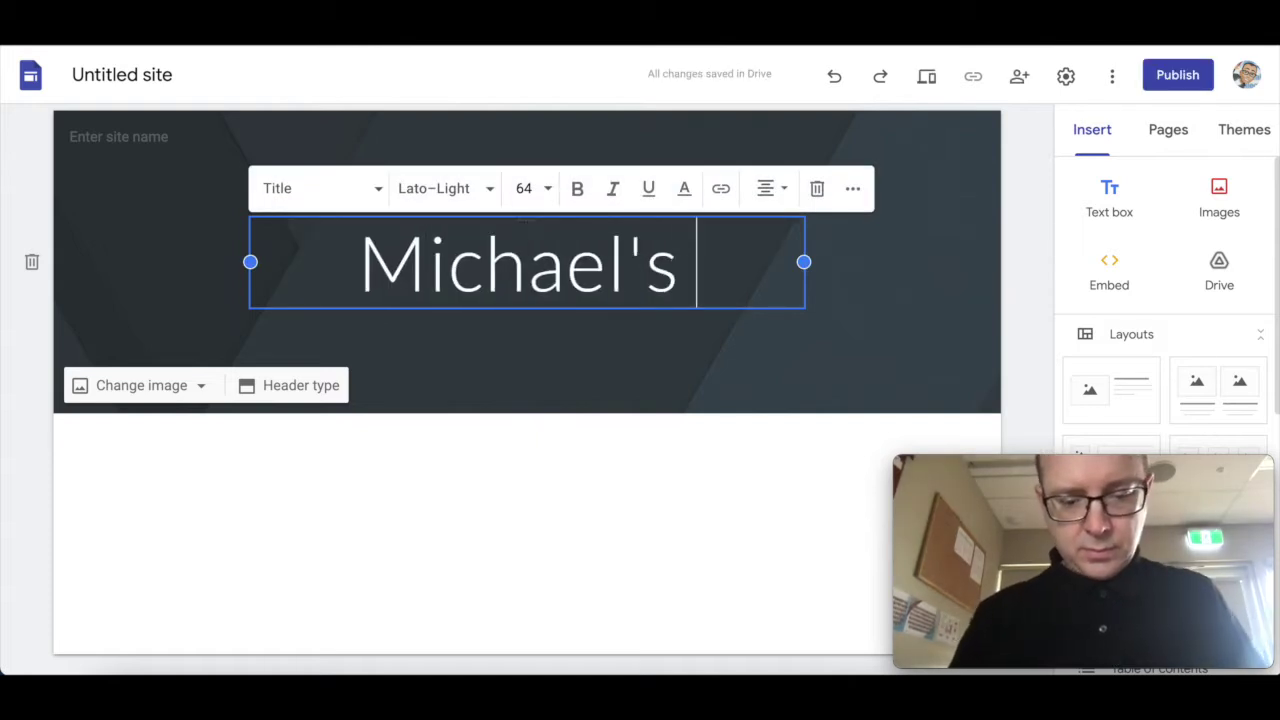
pyautogui.write('ite')
pyautogui.click(443, 540)
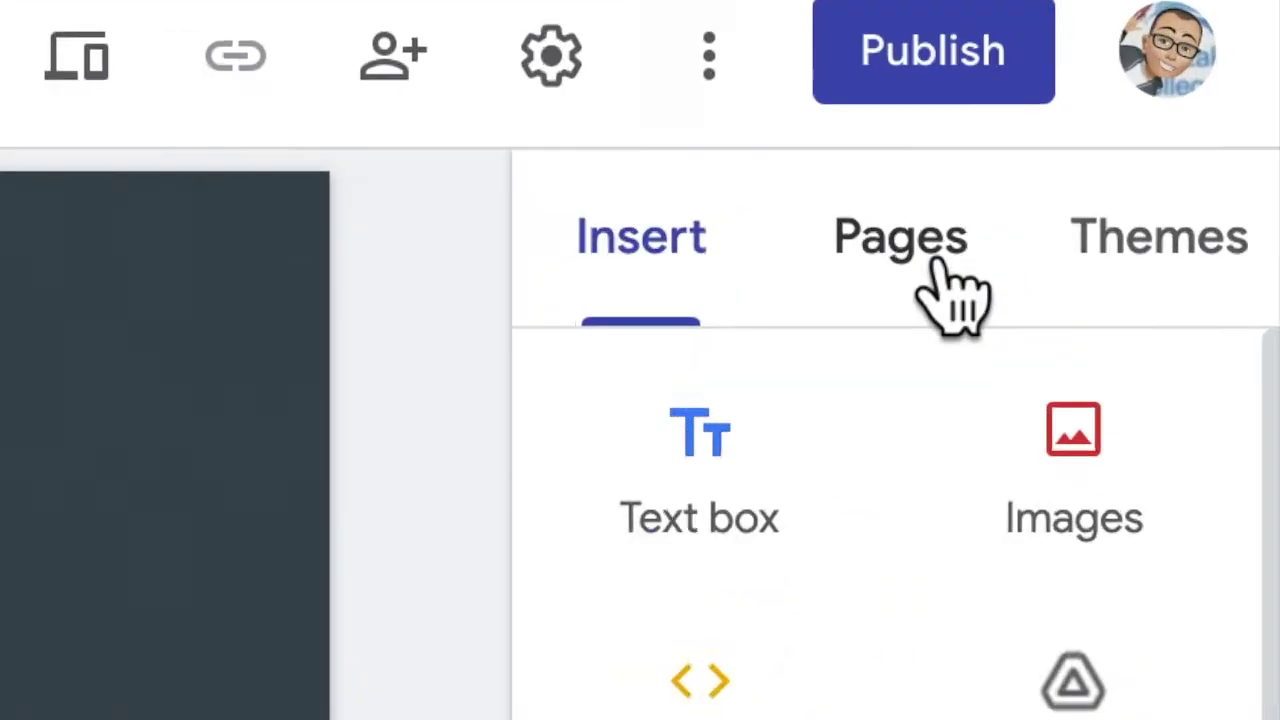
pyautogui.click(1176, 134)
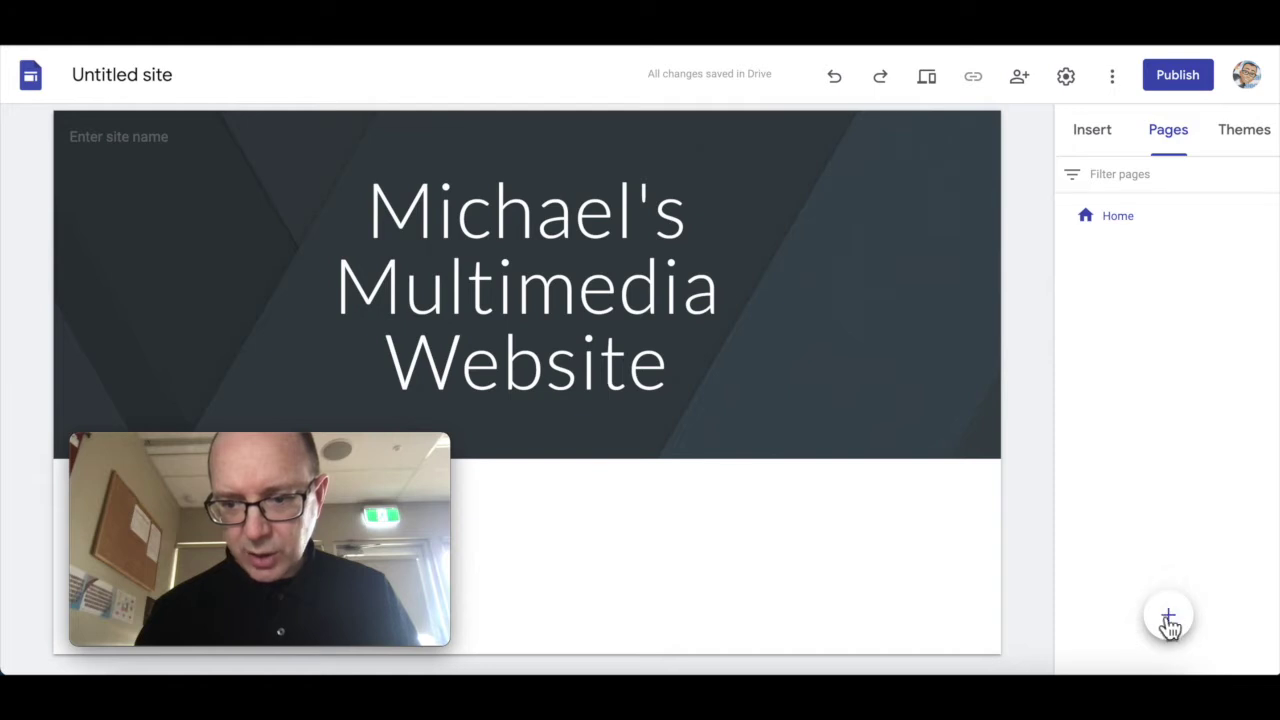
# Create a new page named Photoshop.
pyautogui.moveTo(1190, 625)
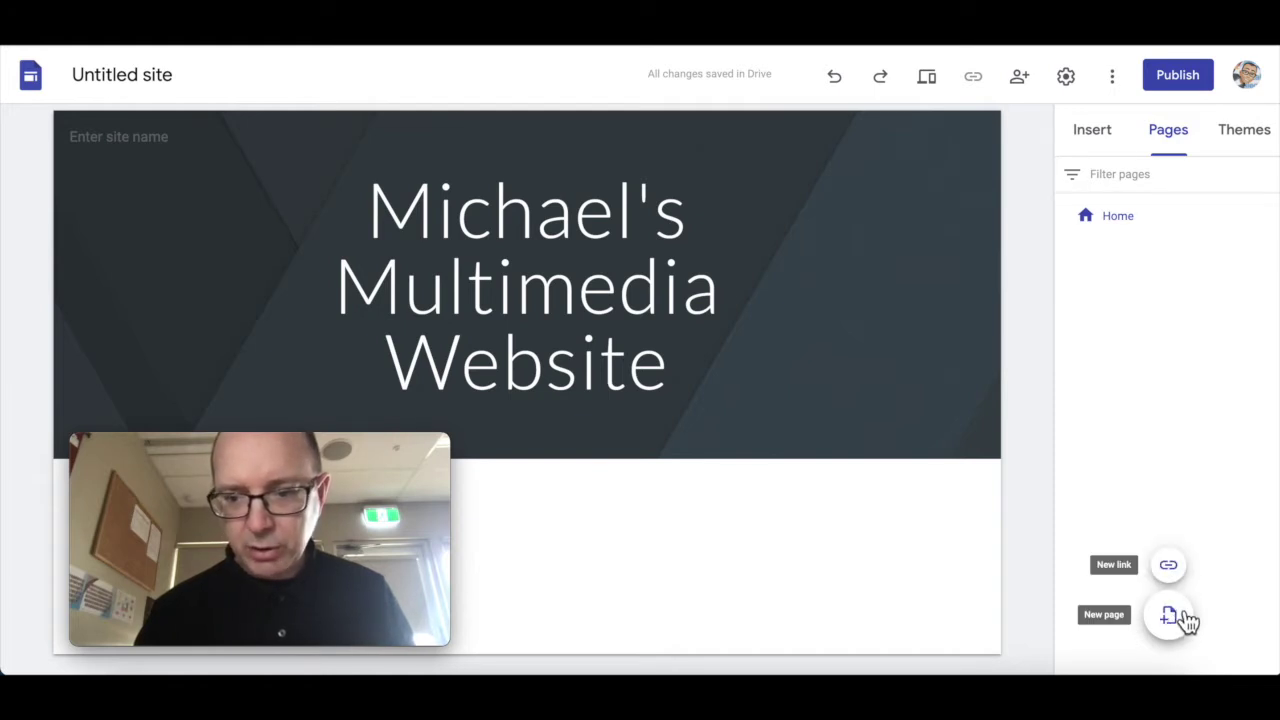
pyautogui.click(1168, 616)
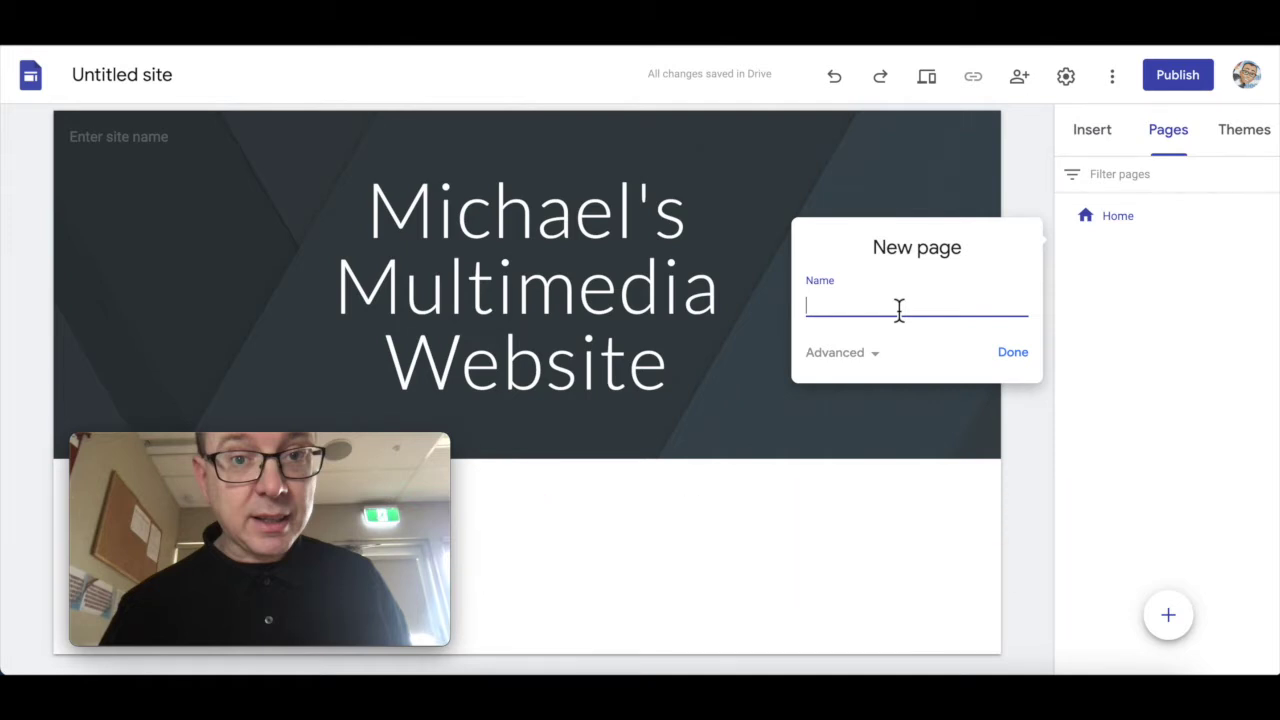
pyautogui.write('Photoshop')
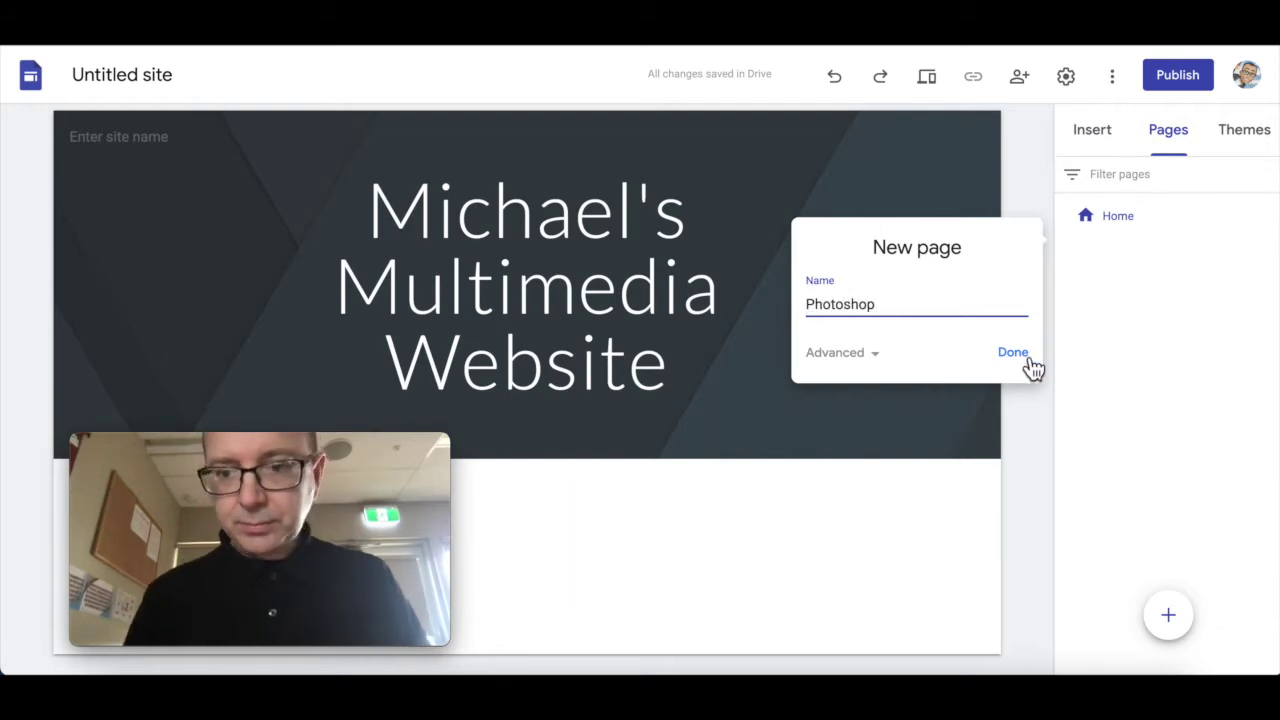
pyautogui.click(1020, 353)
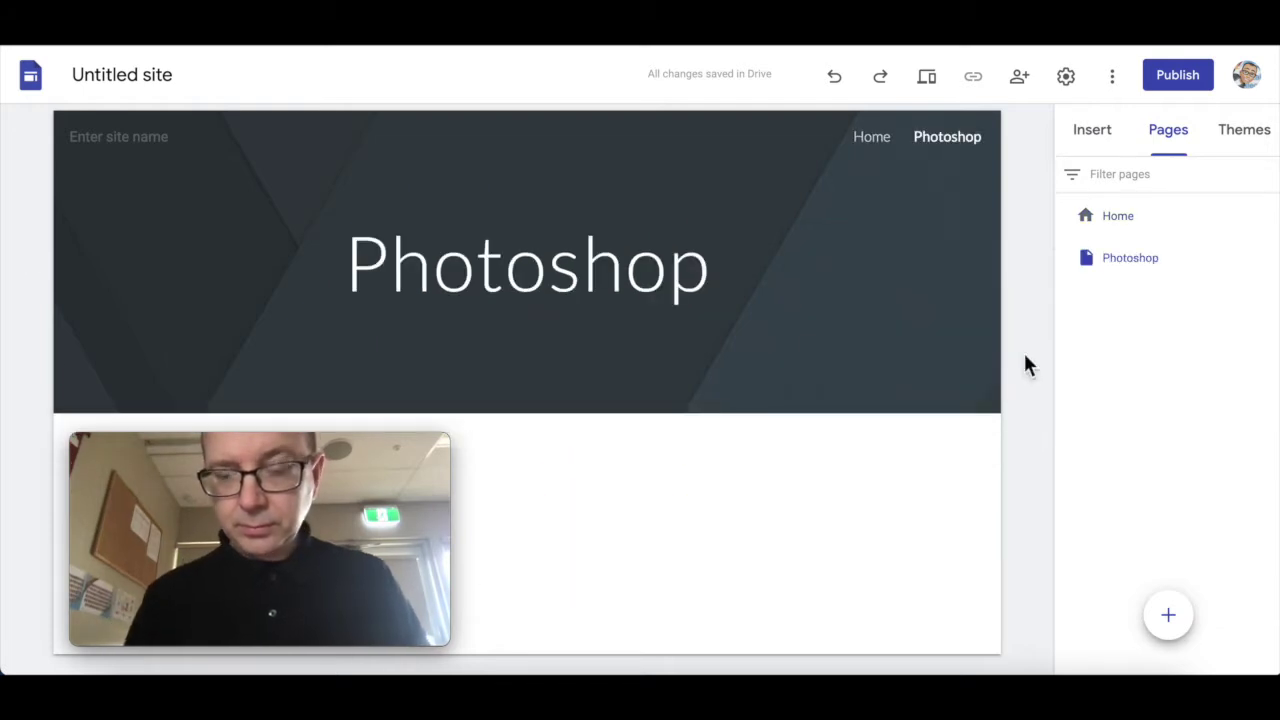
# Create two more pages named Audio Remixing and Filming & Editing.
pyautogui.click(1168, 615)
pyautogui.write('Audio Remixing')
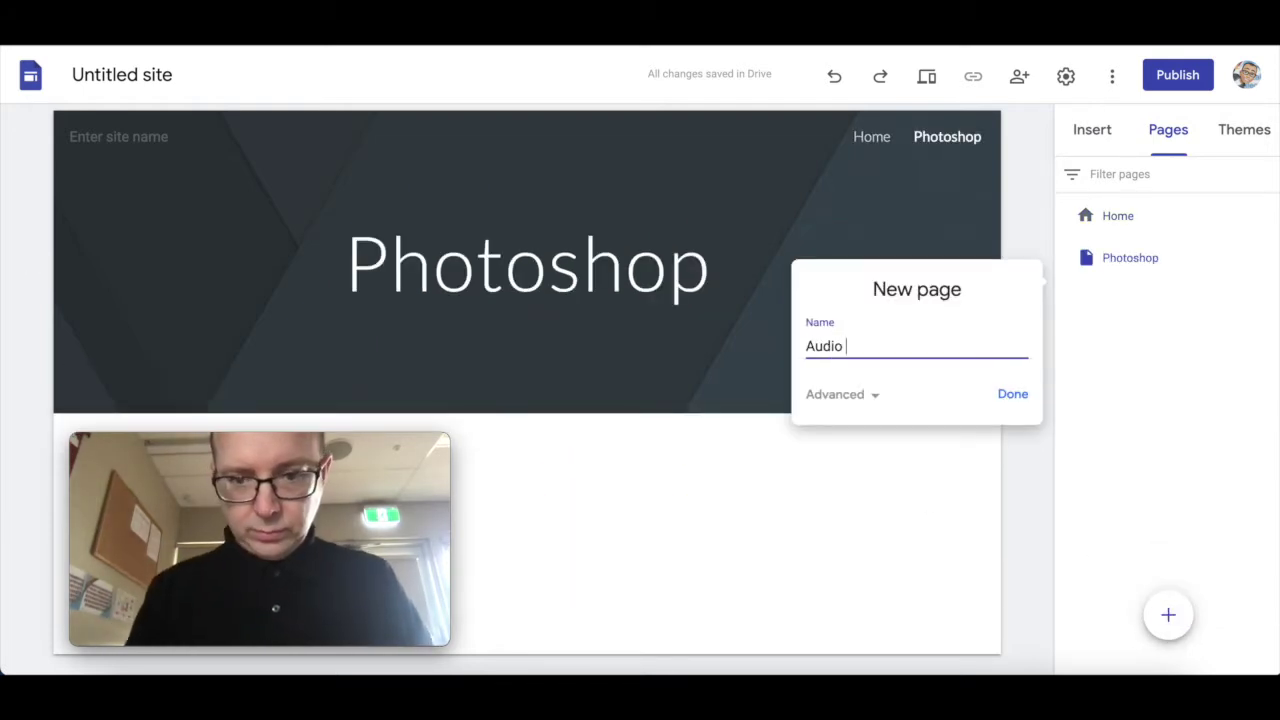
pyautogui.press('Return')
pyautogui.click(1168, 615)
pyautogui.write('Filming & Editing')
pyautogui.press('Return')
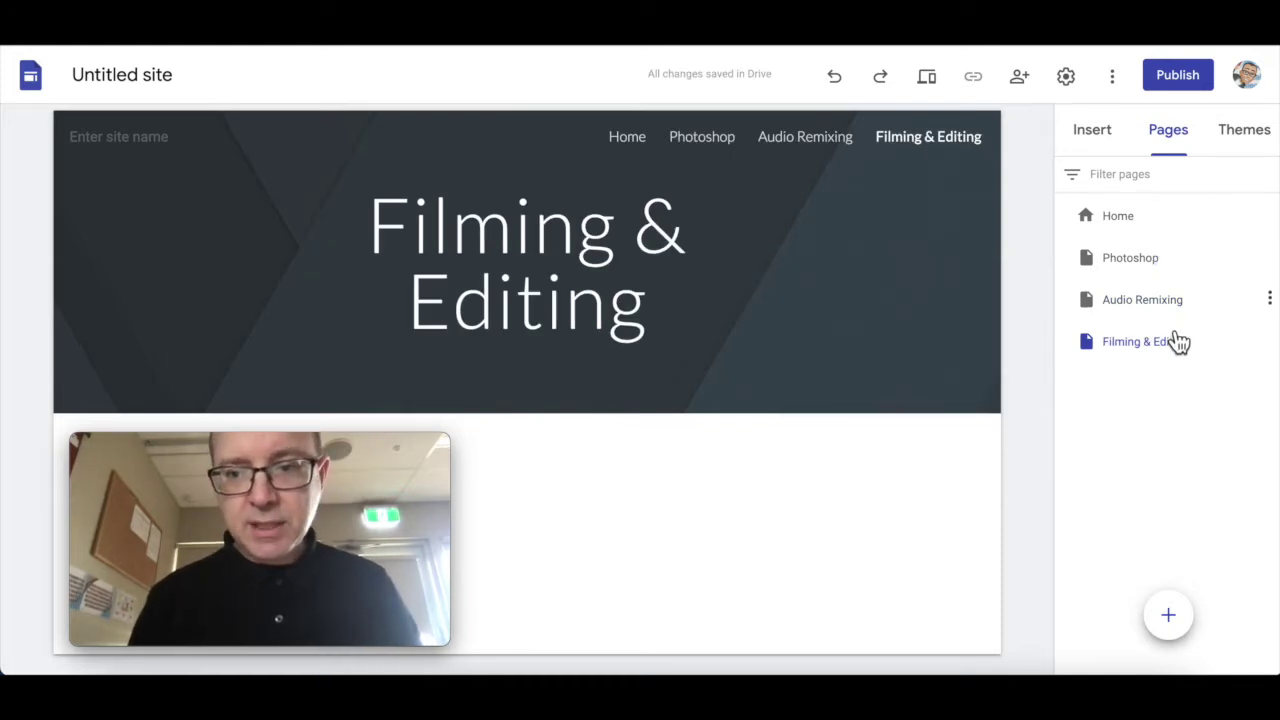
# Open the Home page from the Pages list for editing.
pyautogui.click(1136, 222)
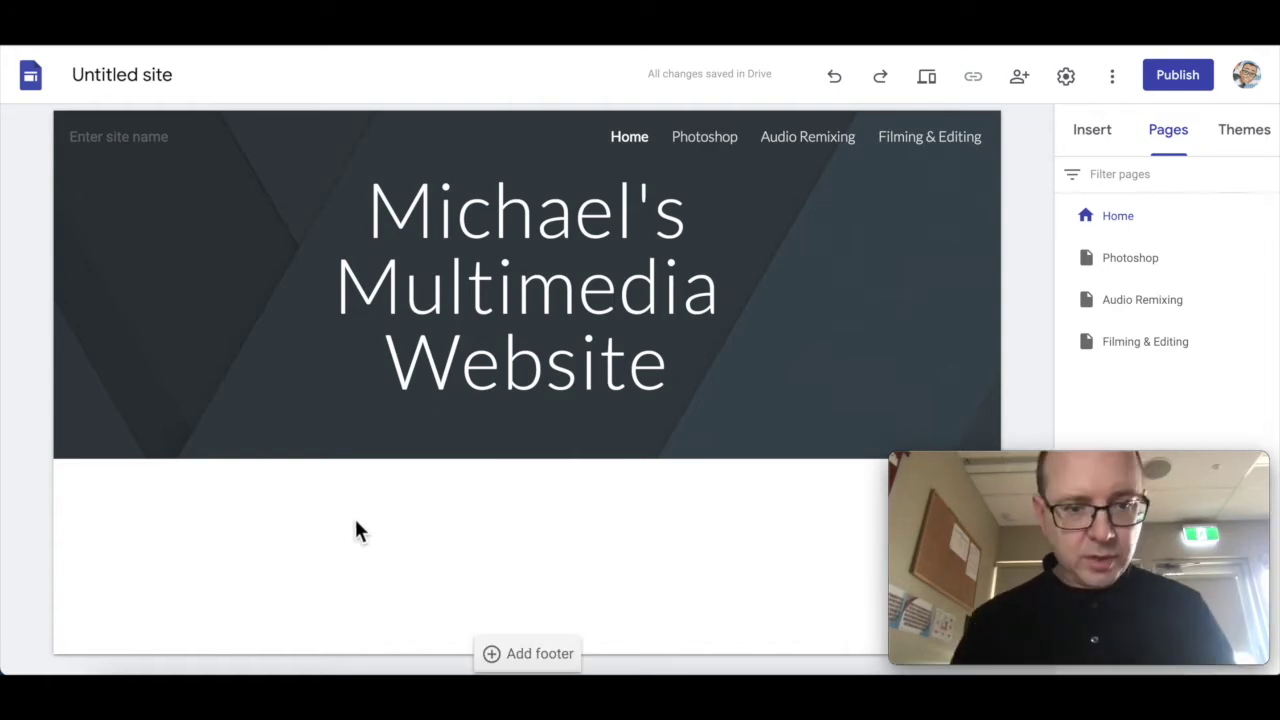
# Add a 'Welcome to my website!' text box in Title style with a handwritten font.
pyautogui.doubleClick(293, 513)
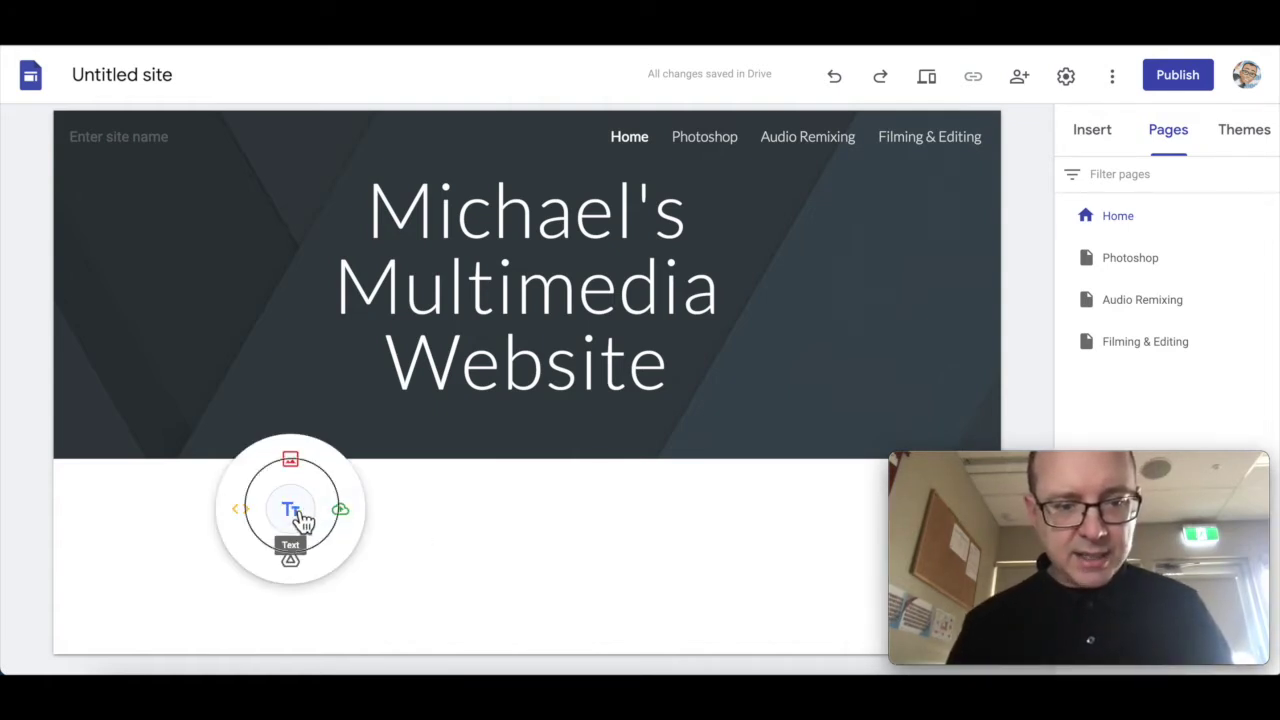
pyautogui.click(294, 512)
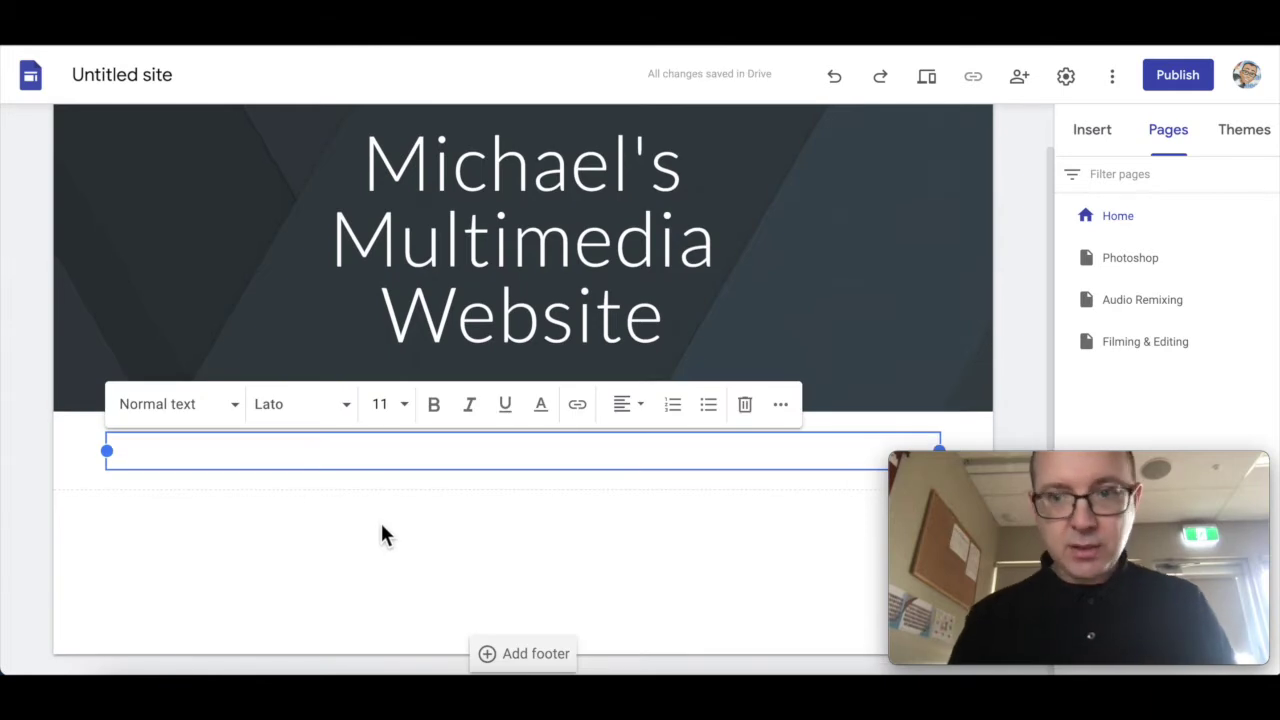
pyautogui.write('Welcome to my website!')
pyautogui.click(177, 404)
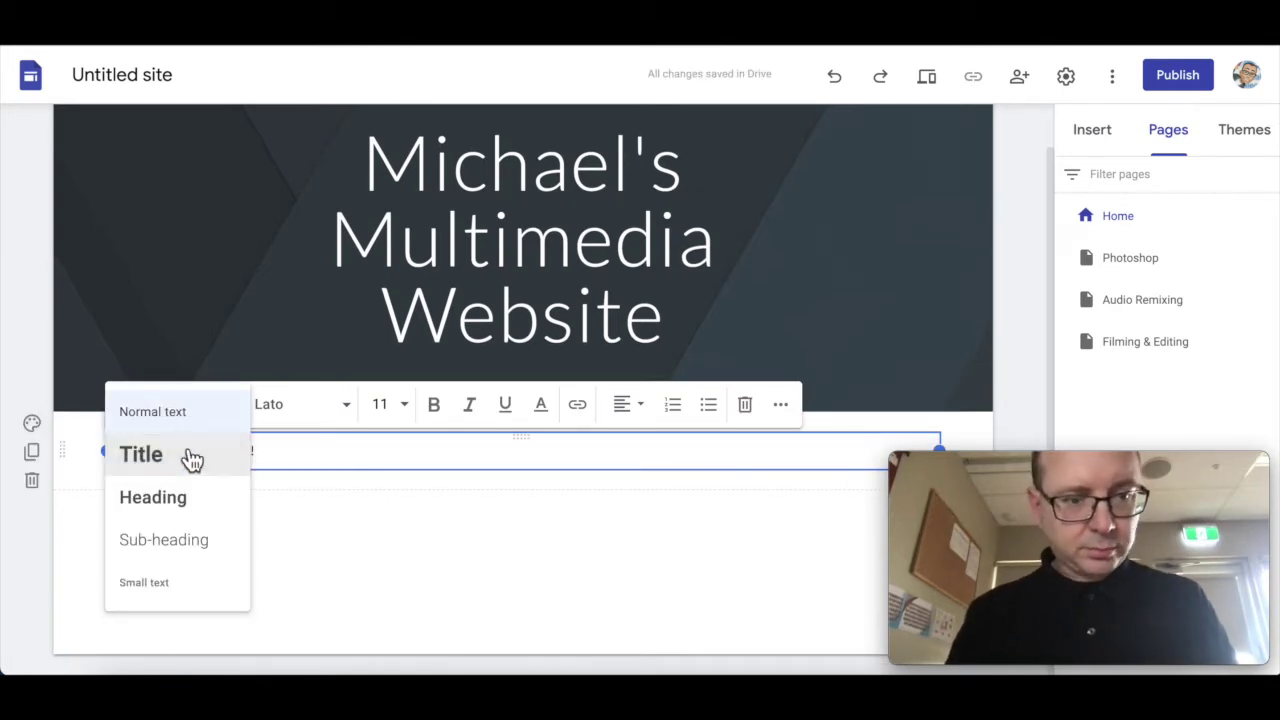
pyautogui.click(189, 457)
pyautogui.tripleClick(314, 474)
pyautogui.click(300, 404)
pyautogui.scroll(-3, 340, 585)
pyautogui.click(291, 652)
pyautogui.click(240, 591)
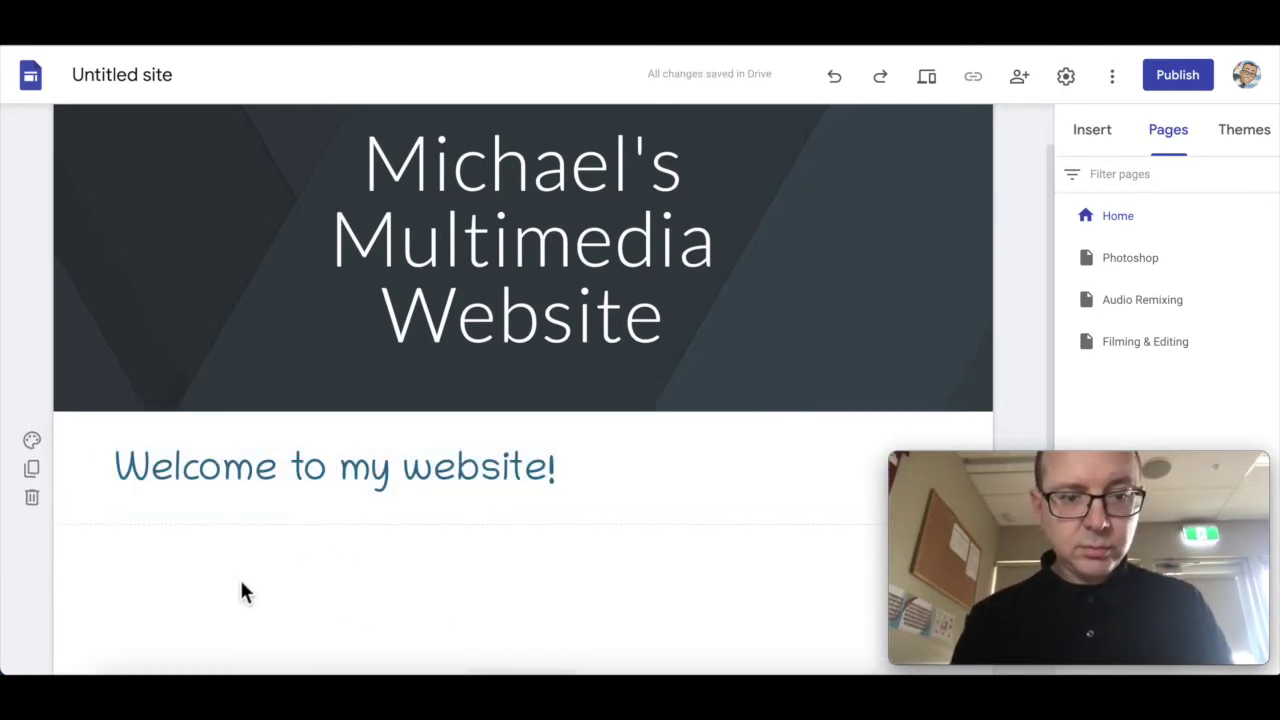
# Give the welcome section the blue Emphasis 2 background and centre the heading.
pyautogui.click(32, 436)
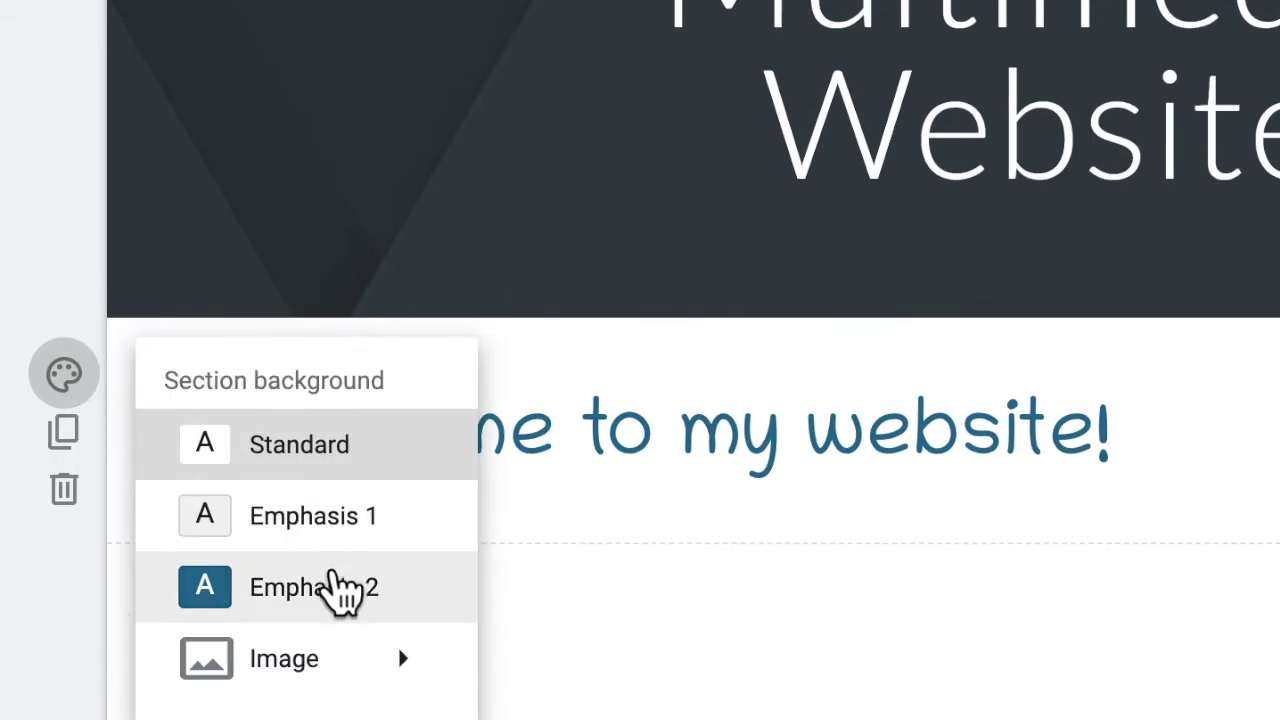
pyautogui.click(329, 588)
pyautogui.click(1180, 376)
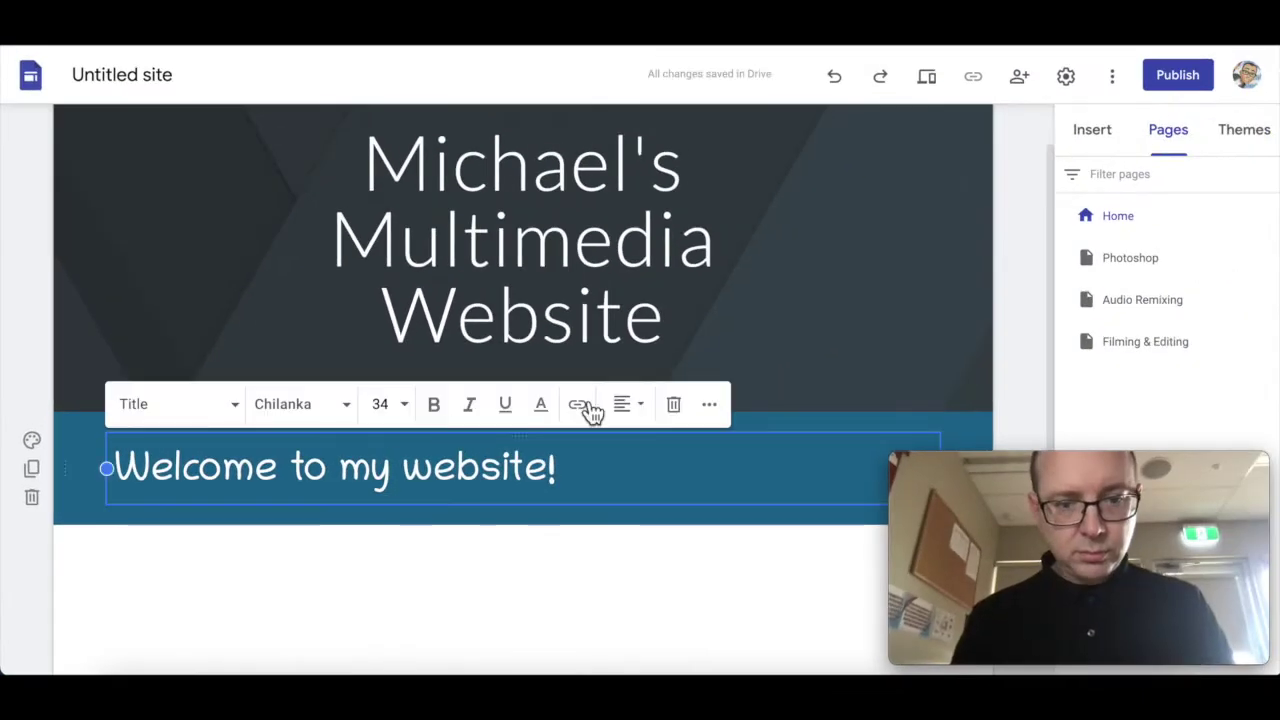
pyautogui.hotkey('ctrl', 'shift', 'e')
pyautogui.click(330, 528)
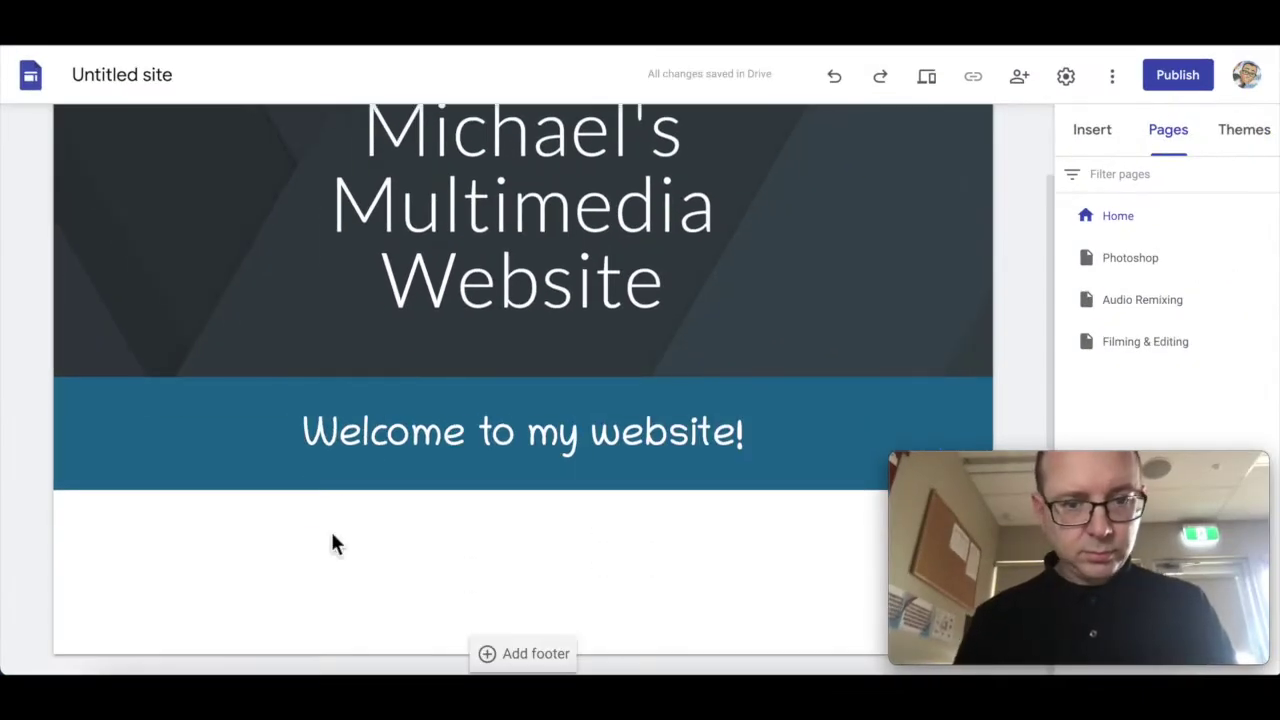
# Add a self-introduction sentence below, remove 'watching', and enlarge it to size 14.
pyautogui.doubleClick(331, 531)
pyautogui.write('My name is Michael and I enjoy watching movies and spending time with my')
pyautogui.write(' family and watching movies.')
pyautogui.doubleClick(302, 450)
pyautogui.press('BackSpace')
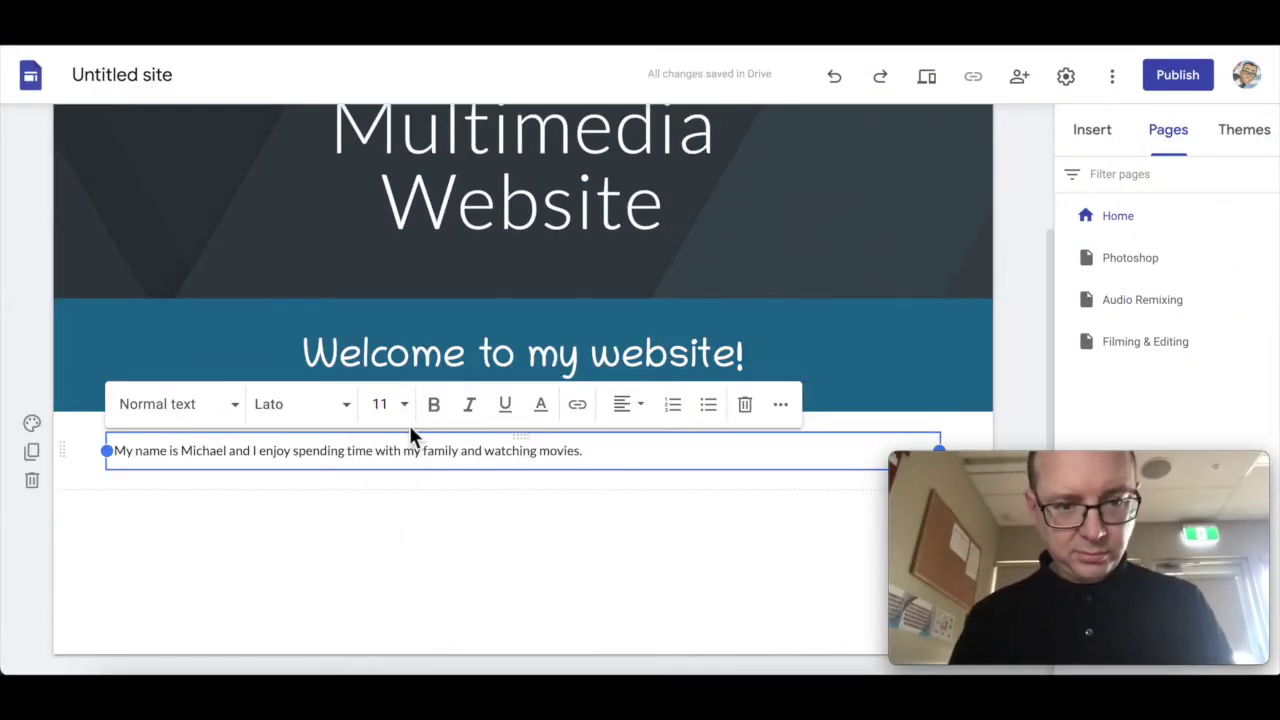
pyautogui.tripleClick(414, 450)
pyautogui.click(386, 404)
pyautogui.click(380, 663)
pyautogui.click(376, 560)
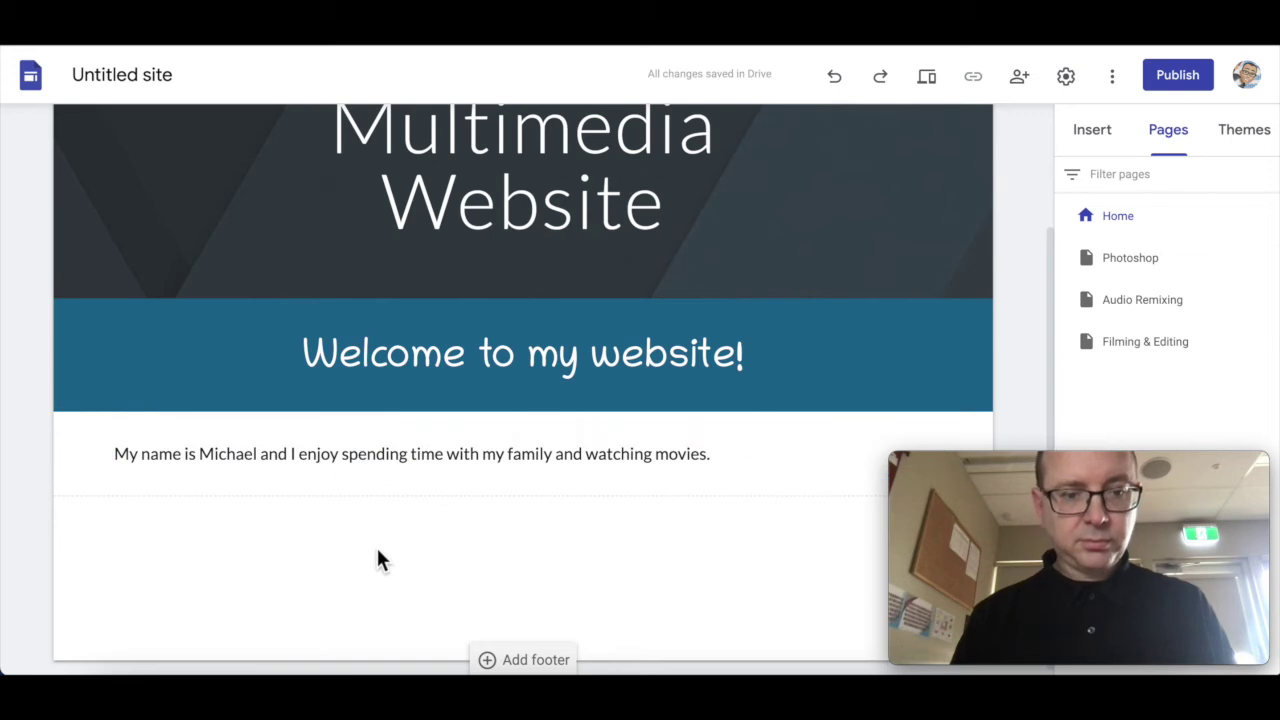
# Narrow the introduction text box, then widen and crop the FAMILY photo beside it.
pyautogui.click(940, 457)
pyautogui.moveTo(940, 457); pyautogui.dragTo(494, 465)
pyautogui.click(623, 509)
pyautogui.moveTo(660, 522); pyautogui.dragTo(724, 520)
pyautogui.doubleClick(590, 525)
pyautogui.moveTo(590, 525); pyautogui.dragTo(586, 475)
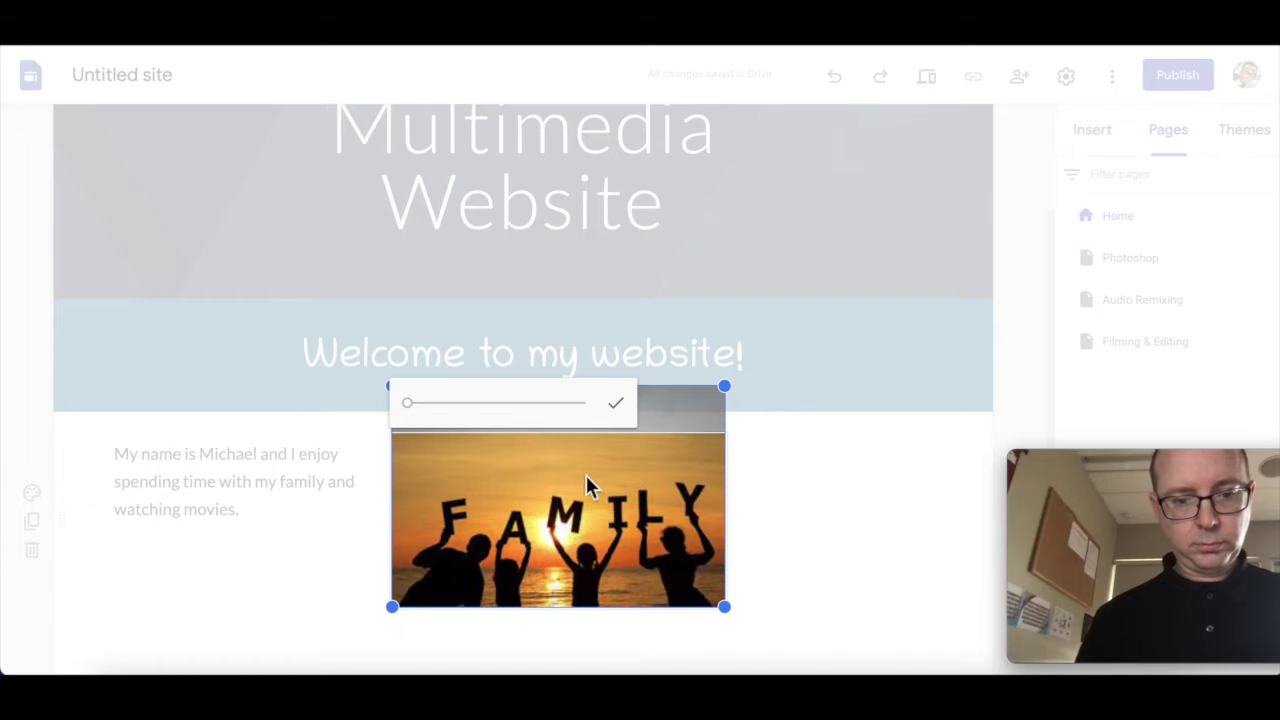
pyautogui.click(617, 405)
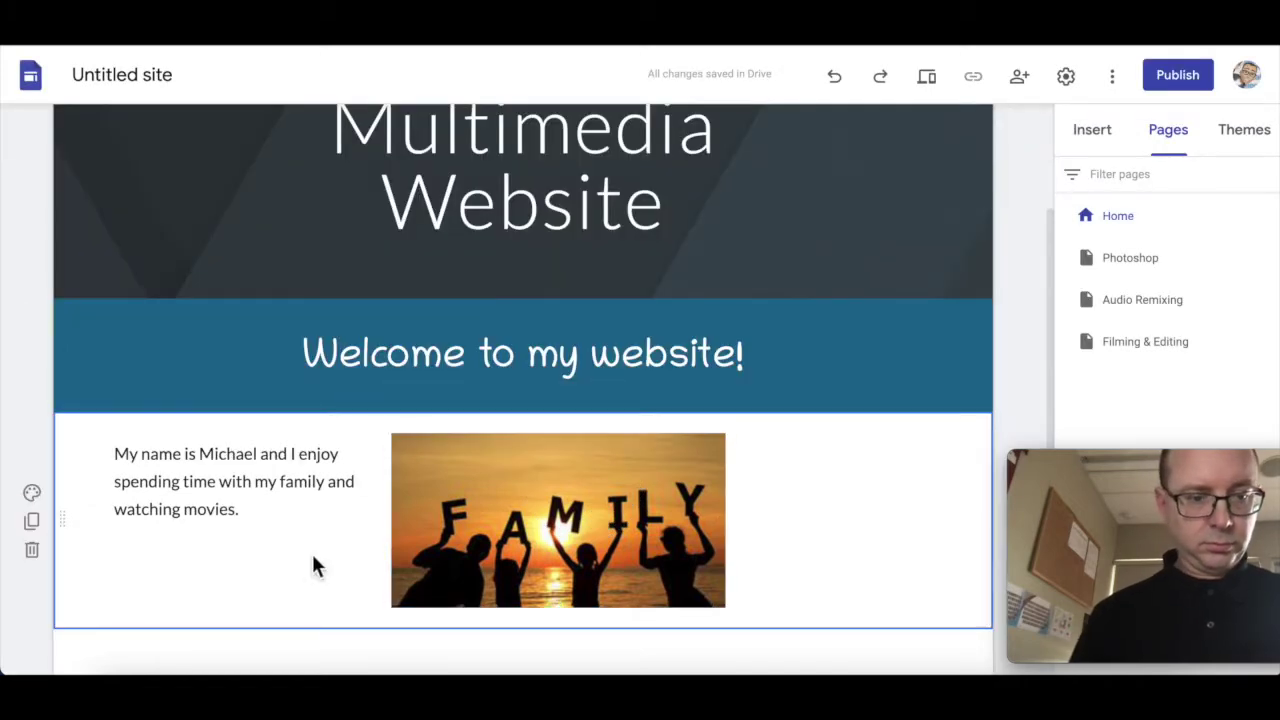
# Shrink the FAMILY photo and drag the Boba Fett image in next to it.
pyautogui.click(720, 600)
pyautogui.moveTo(725, 607); pyautogui.dragTo(735, 543)
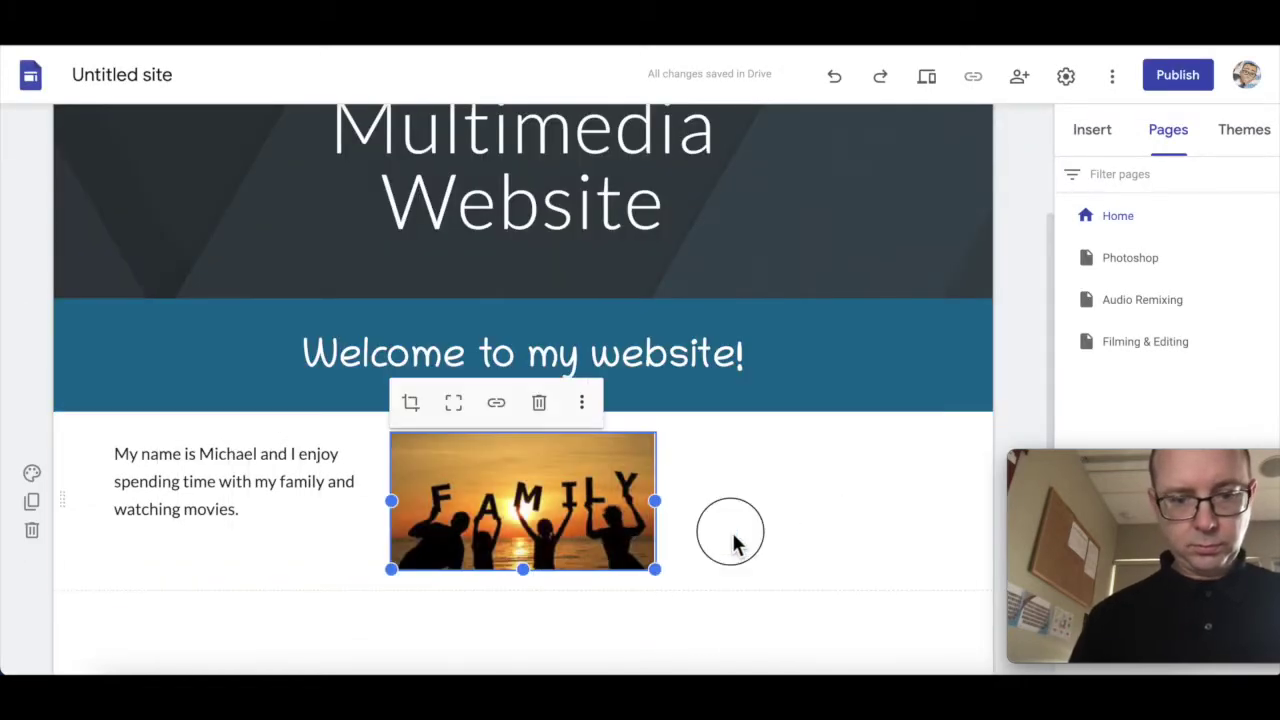
pyautogui.click(733, 543)
pyautogui.moveTo(994, 500); pyautogui.dragTo(686, 491)
pyautogui.scroll(-1, 563, 637)
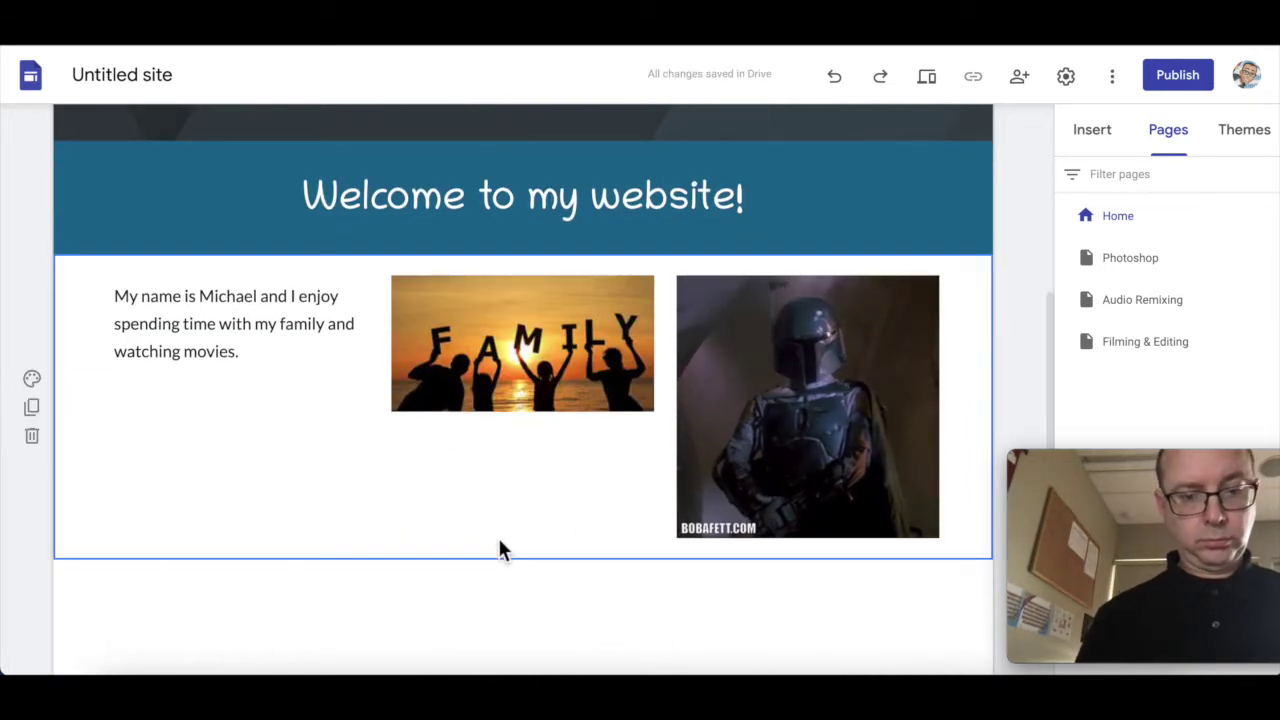
# Embed the Inception trailer from a pasted YouTube link, move it right and shorten it.
pyautogui.write('https://www.youtube.com/watch?v=M7O44CUIRYU')
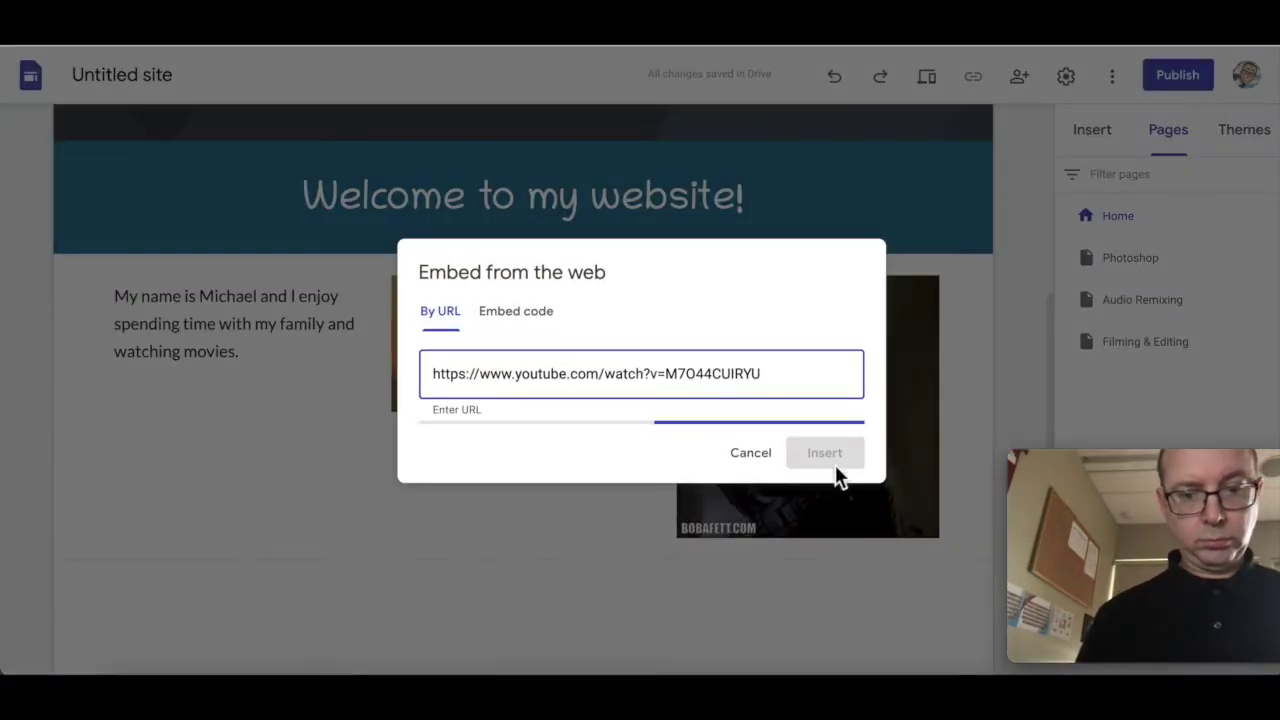
pyautogui.click(826, 564)
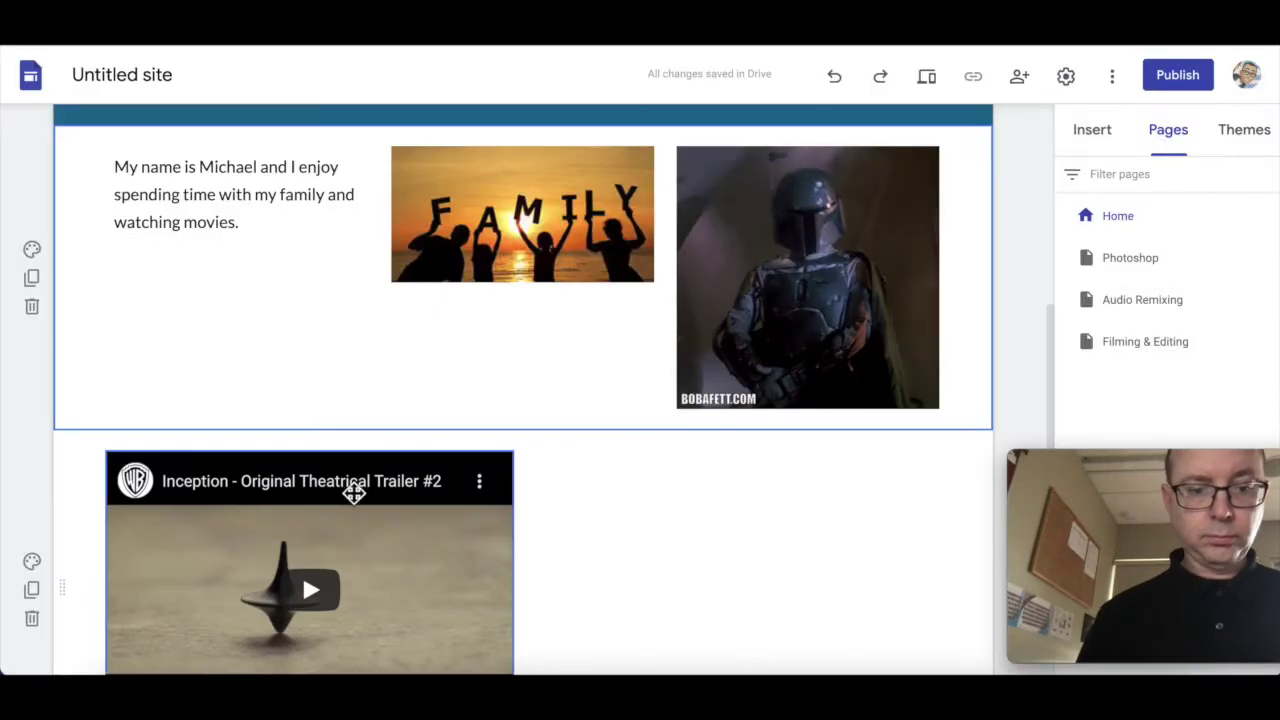
pyautogui.moveTo(354, 493); pyautogui.dragTo(771, 466)
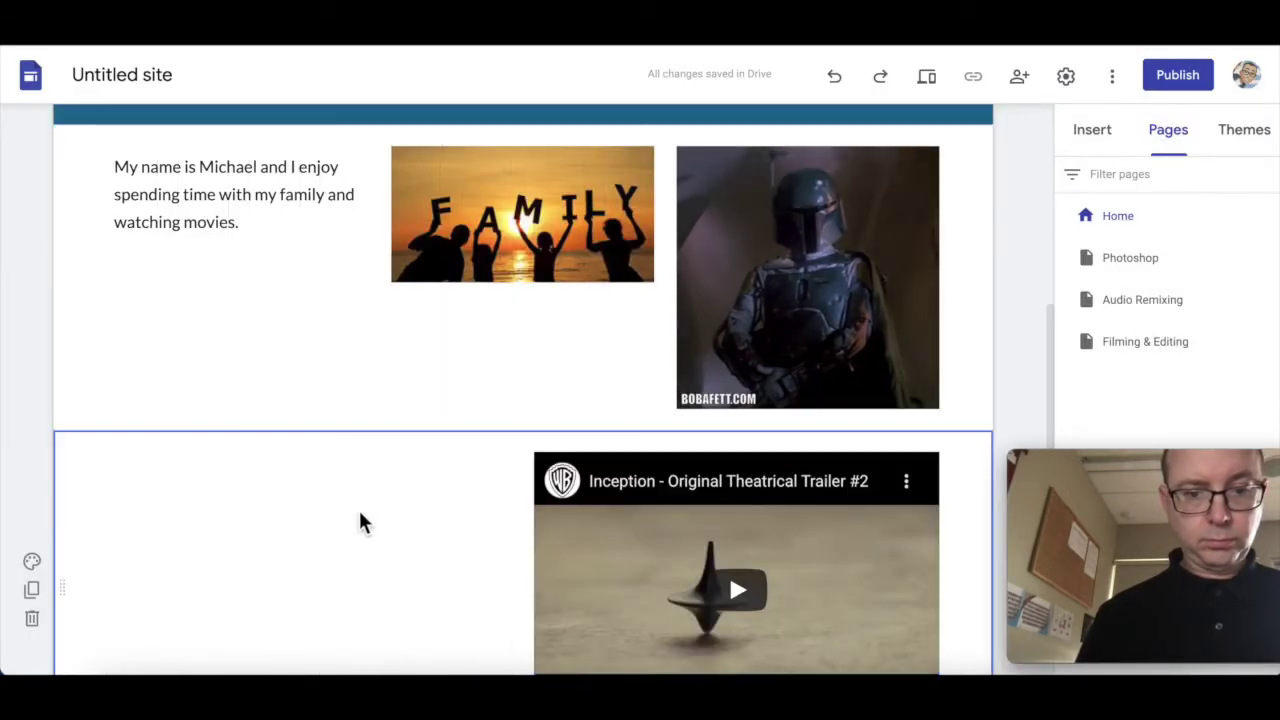
pyautogui.scroll(-2, 360, 520)
pyautogui.moveTo(736, 594); pyautogui.dragTo(740, 463)
pyautogui.scroll(2, 523, 434)
# Resize the Boba Fett image and zoom in on it within its crop.
pyautogui.click(523, 434)
pyautogui.moveTo(808, 408); pyautogui.dragTo(808, 343)
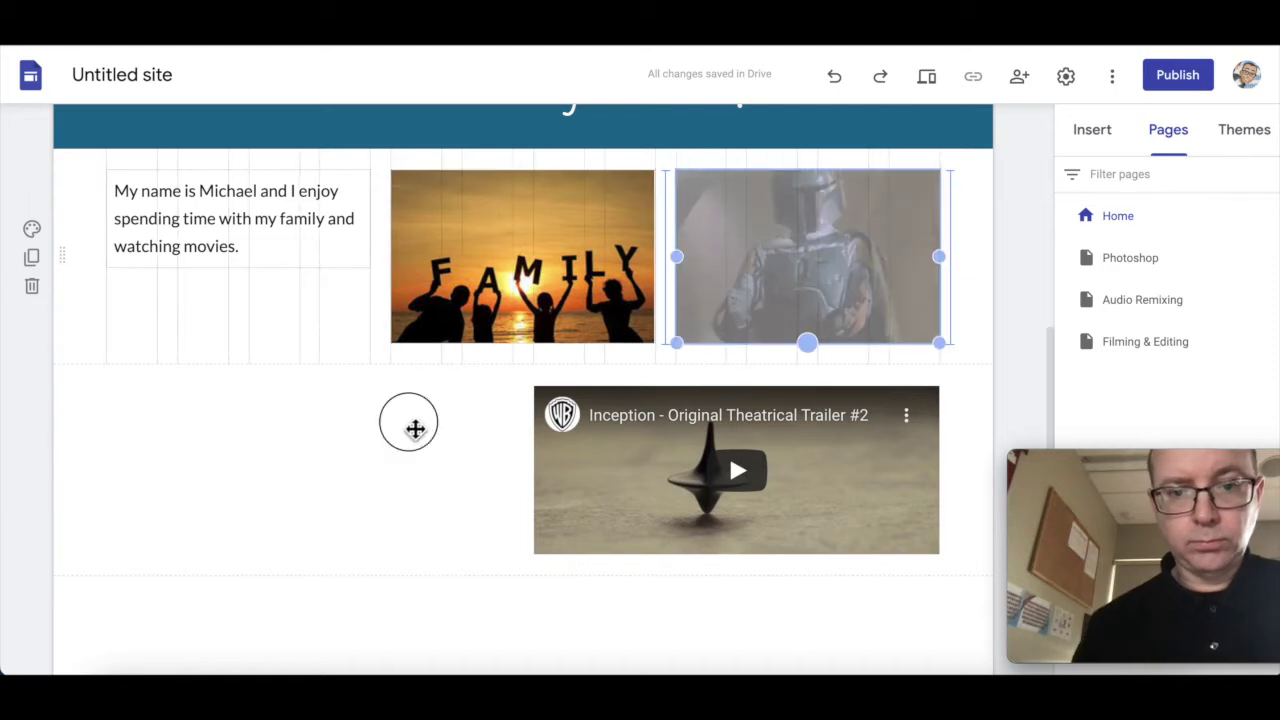
pyautogui.doubleClick(791, 291)
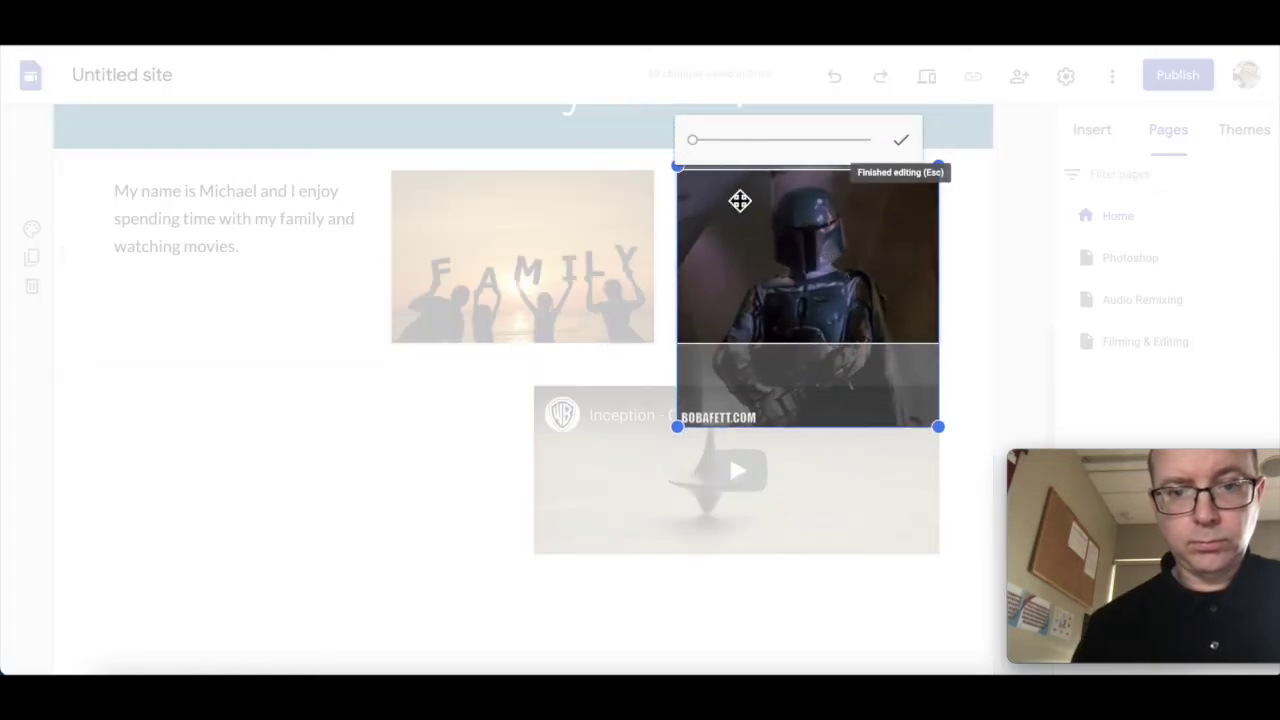
pyautogui.moveTo(694, 140)
pyautogui.mouseDown()
pyautogui.moveTo(714, 140)
pyautogui.moveTo(699, 146)
pyautogui.mouseUp()
pyautogui.press('Escape')
pyautogui.doubleClick(854, 249)
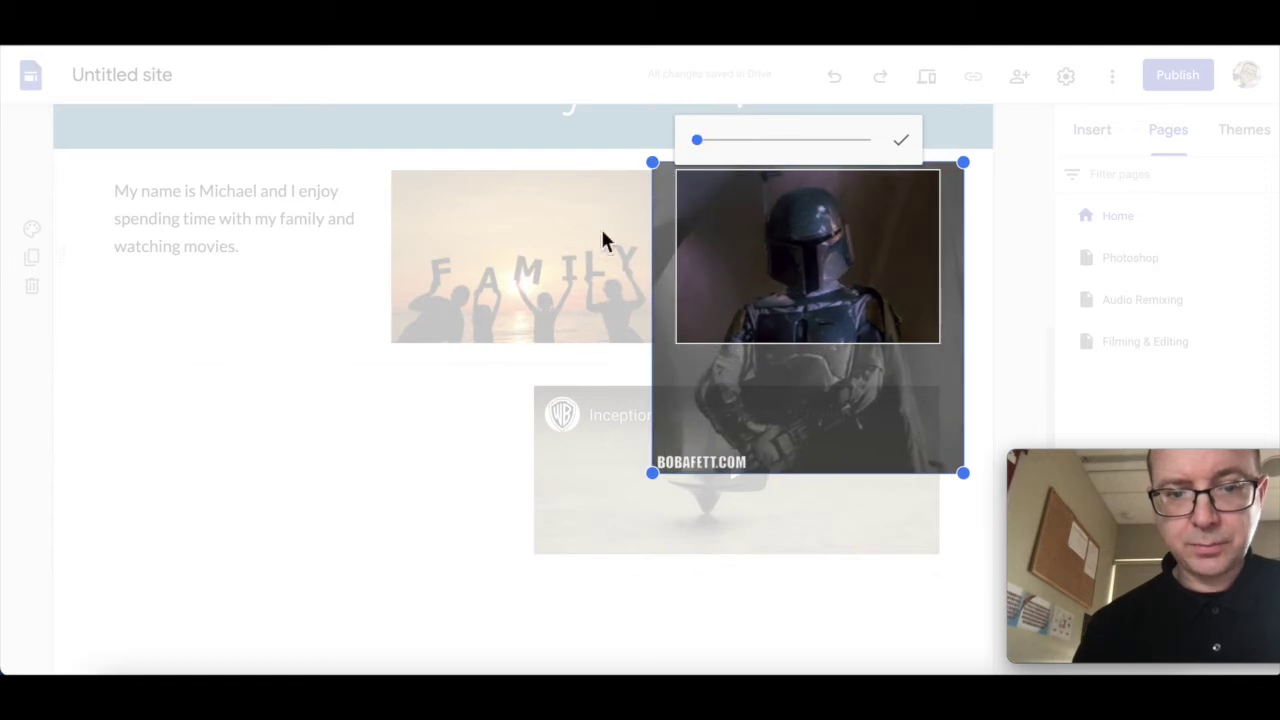
pyautogui.press('Escape')
# Move the Boba Fett image into the top row beside the family photo and uncrop it.
pyautogui.moveTo(815, 348); pyautogui.dragTo(812, 368)
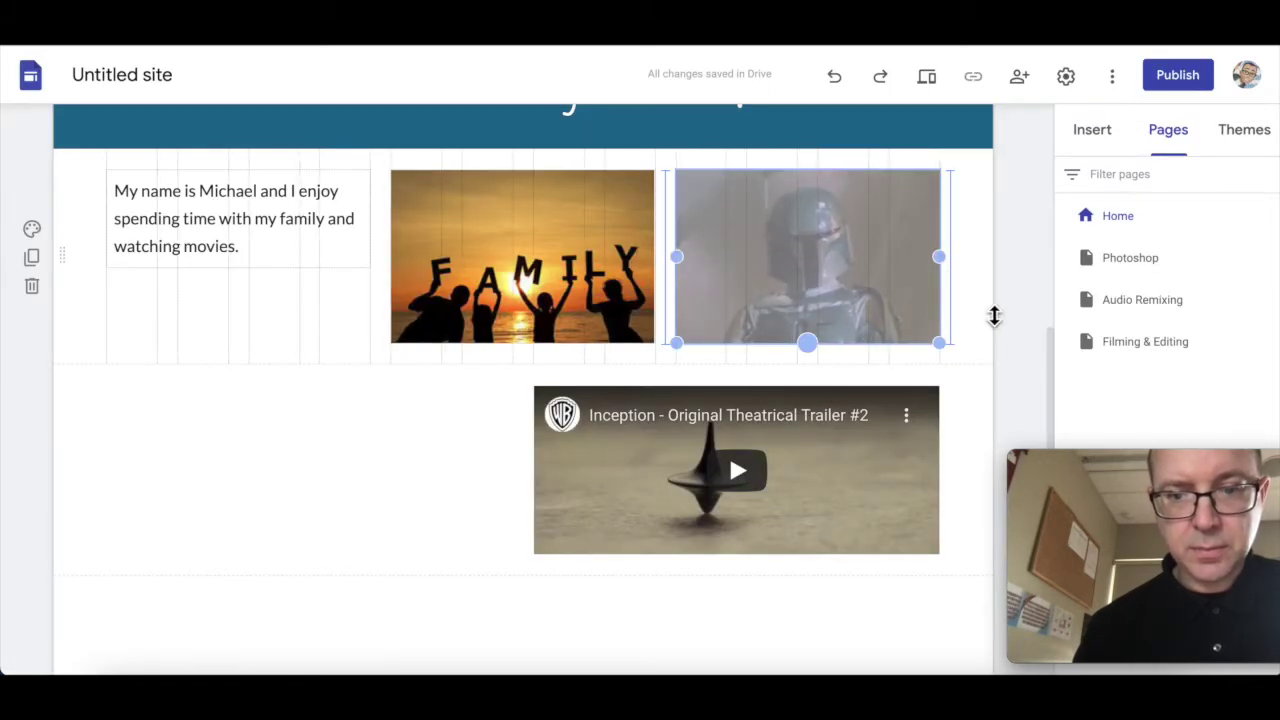
pyautogui.moveTo(274, 423); pyautogui.dragTo(274, 423)
pyautogui.click(269, 429)
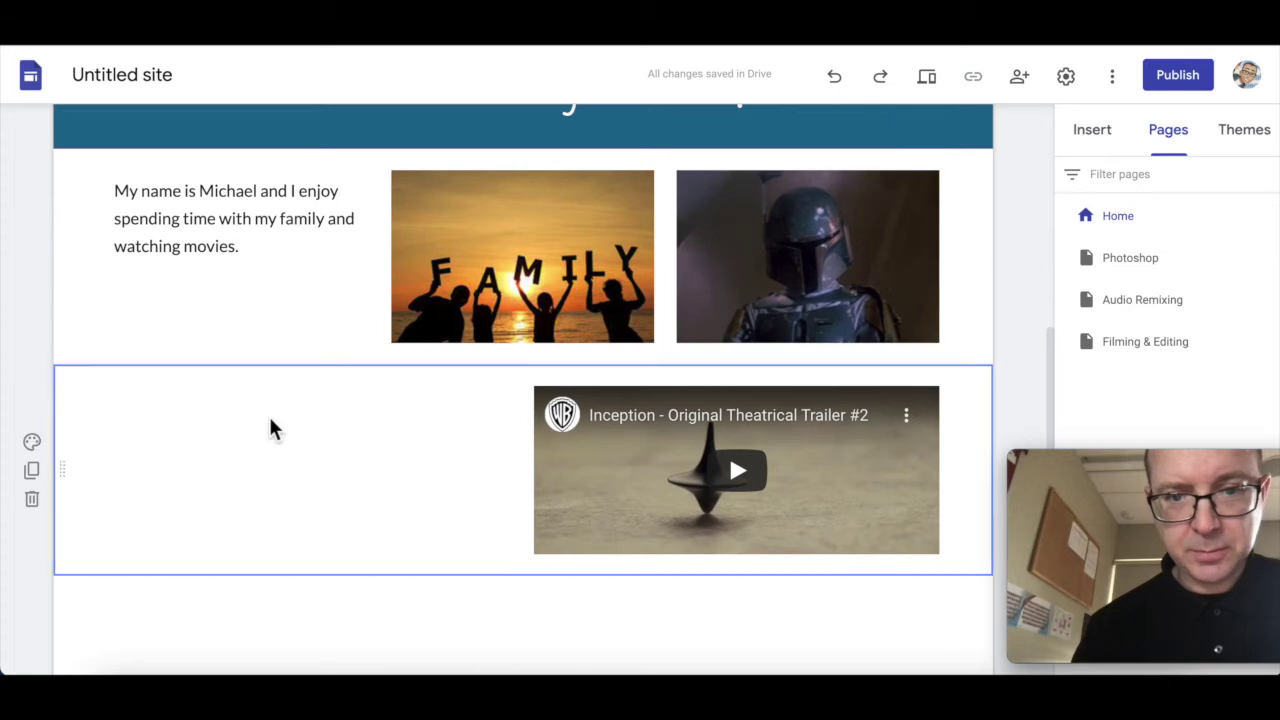
pyautogui.click(754, 180)
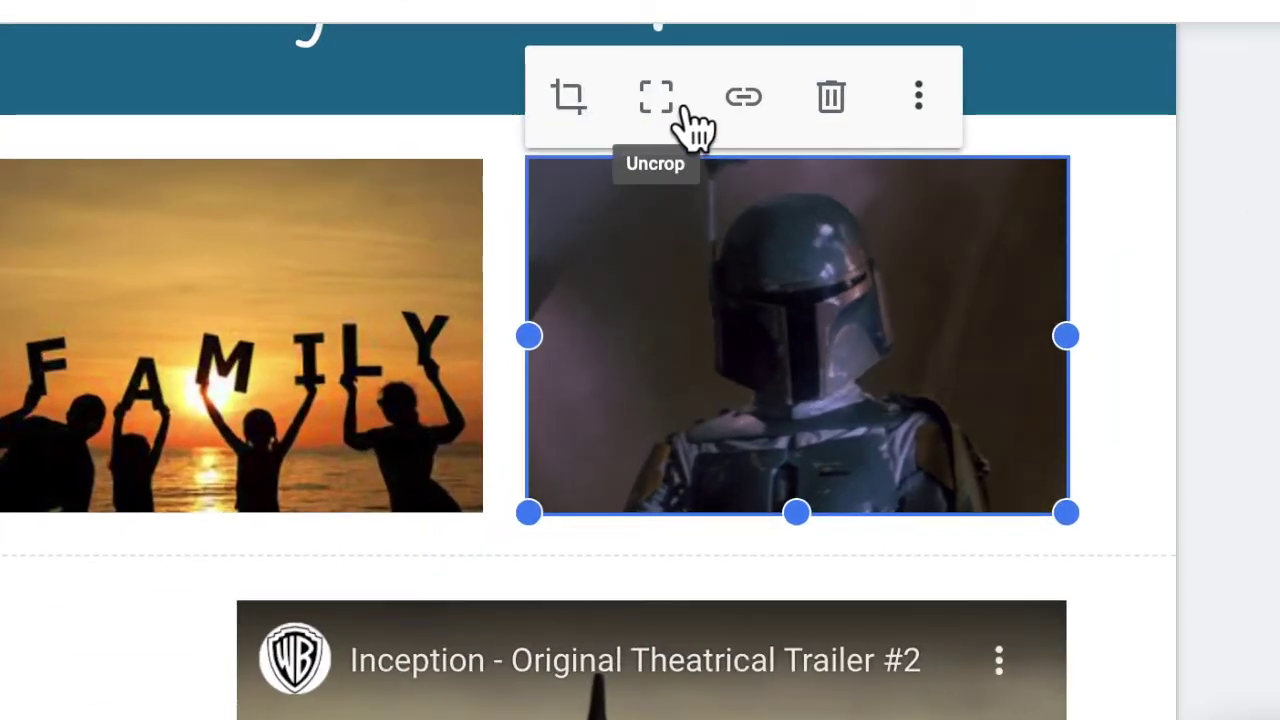
pyautogui.click(676, 110)
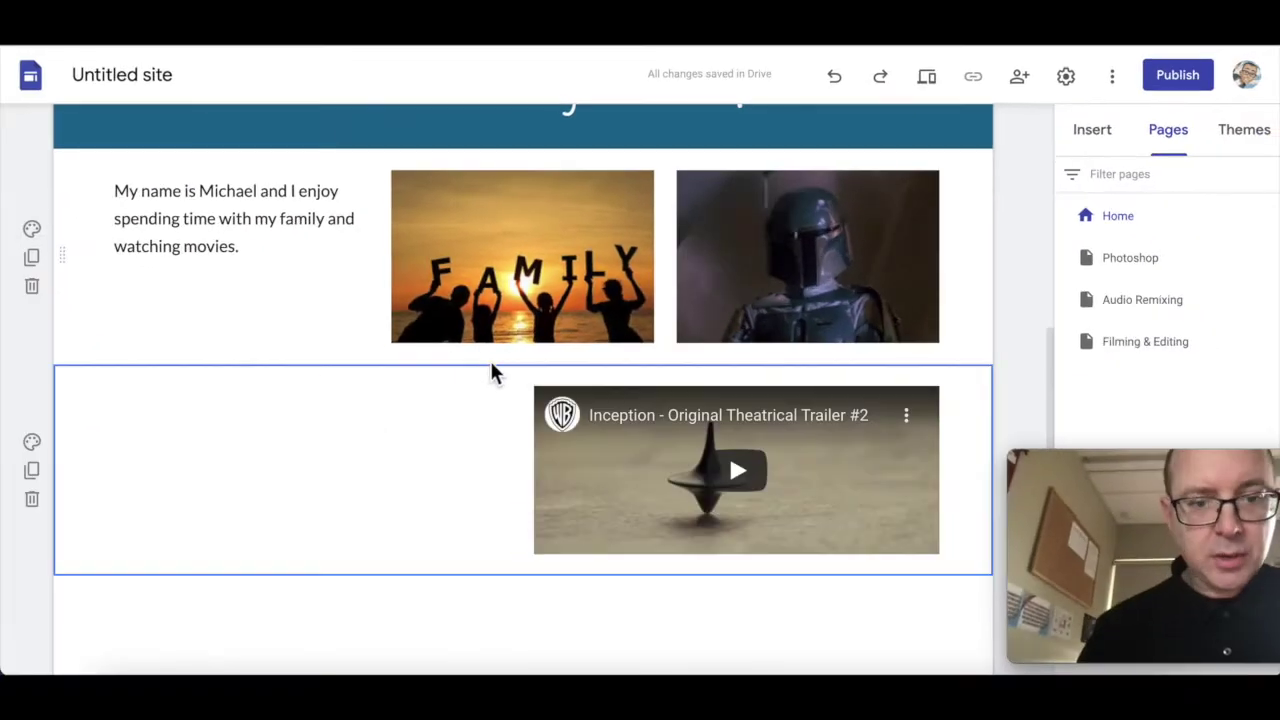
pyautogui.doubleClick(531, 371)
# Caption the family photo 'Not my actual family!' and the Boba Fett image 'Boba!'.
pyautogui.click(523, 358)
pyautogui.write('Not my actual family!')
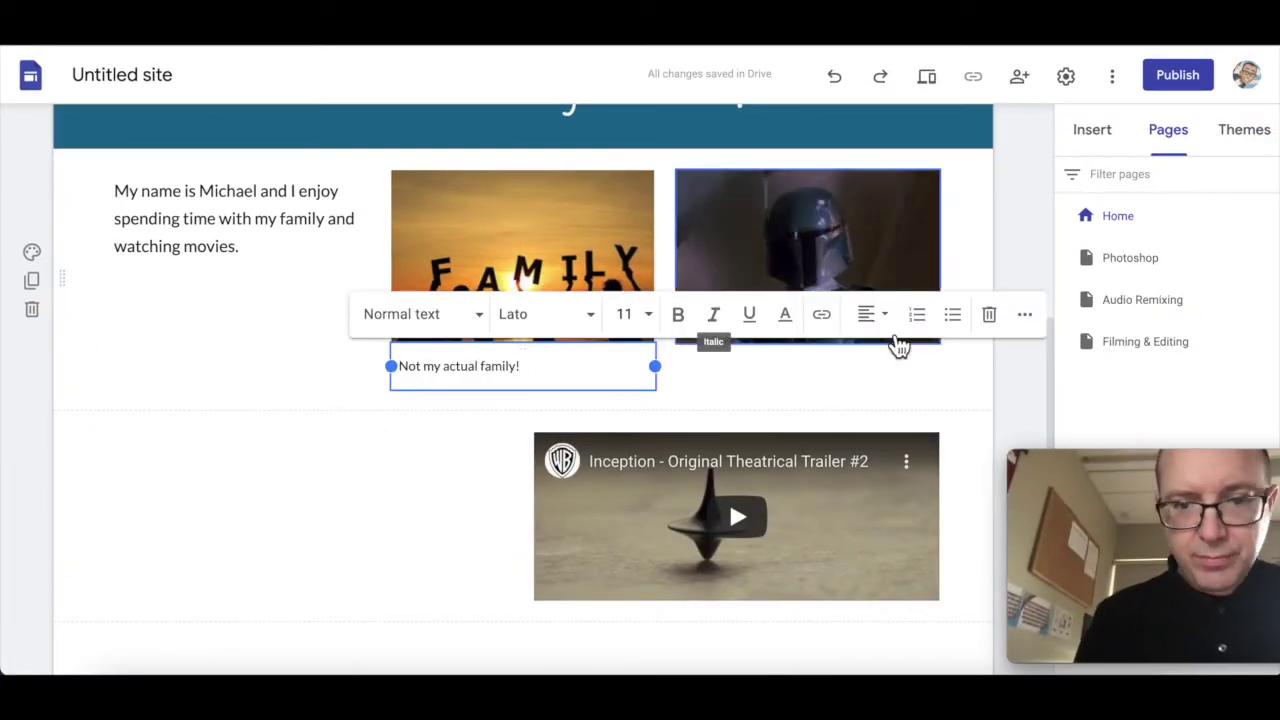
pyautogui.doubleClick(766, 370)
pyautogui.click(766, 358)
pyautogui.write('Boba!')
# Caption the Inception trailer 'Inception is a brilliant film!'.
pyautogui.doubleClick(735, 620)
pyautogui.click(735, 607)
pyautogui.write('Incep')
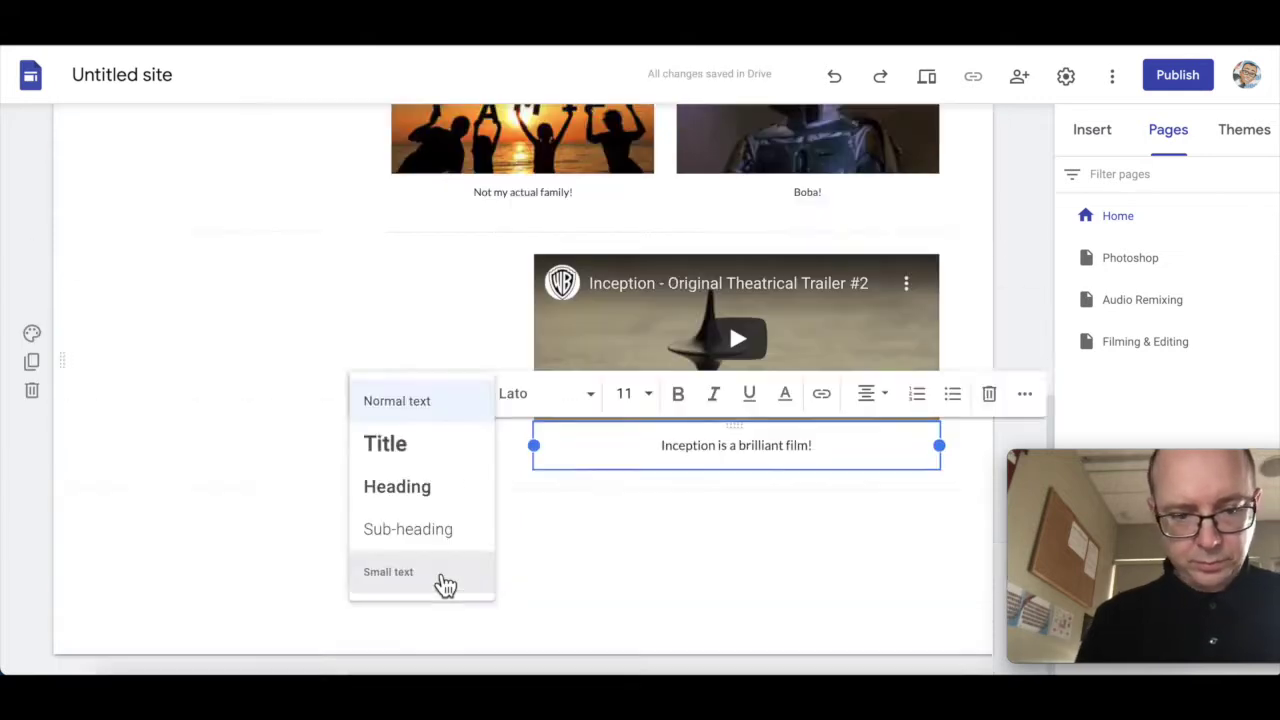
pyautogui.click(443, 586)
pyautogui.scroll(3, 342, 498)
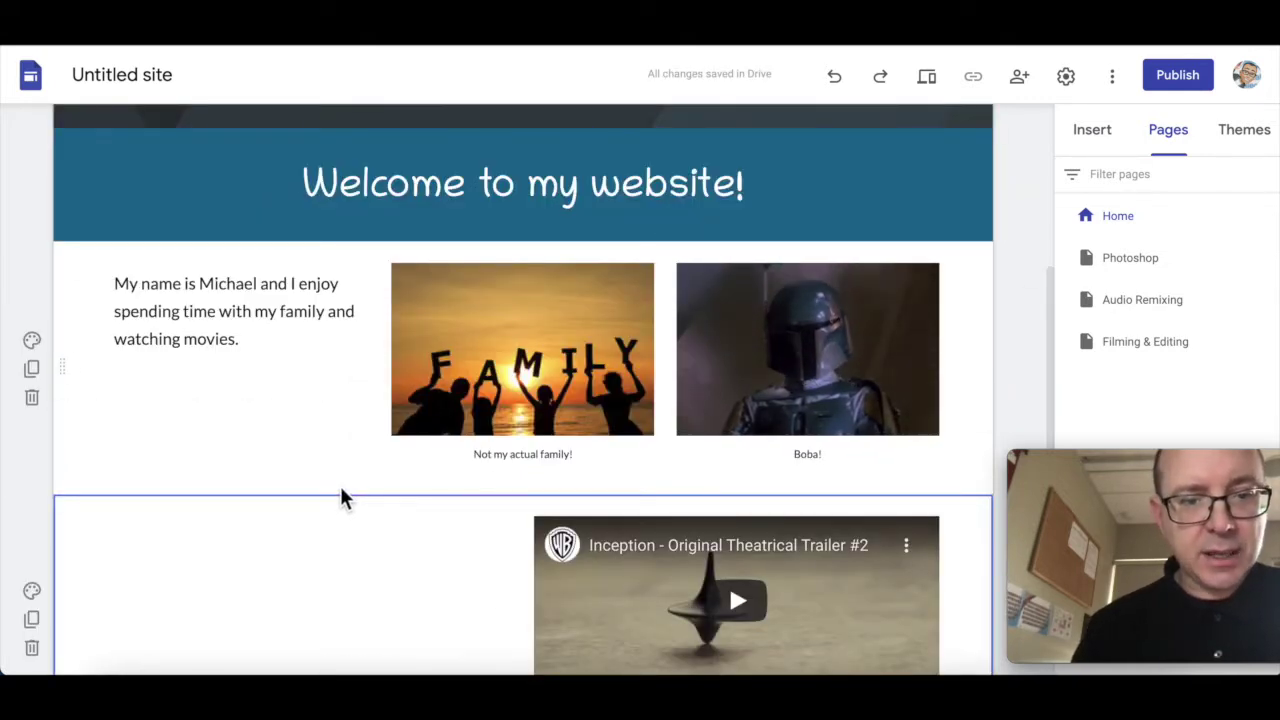
pyautogui.scroll(1, 312, 468)
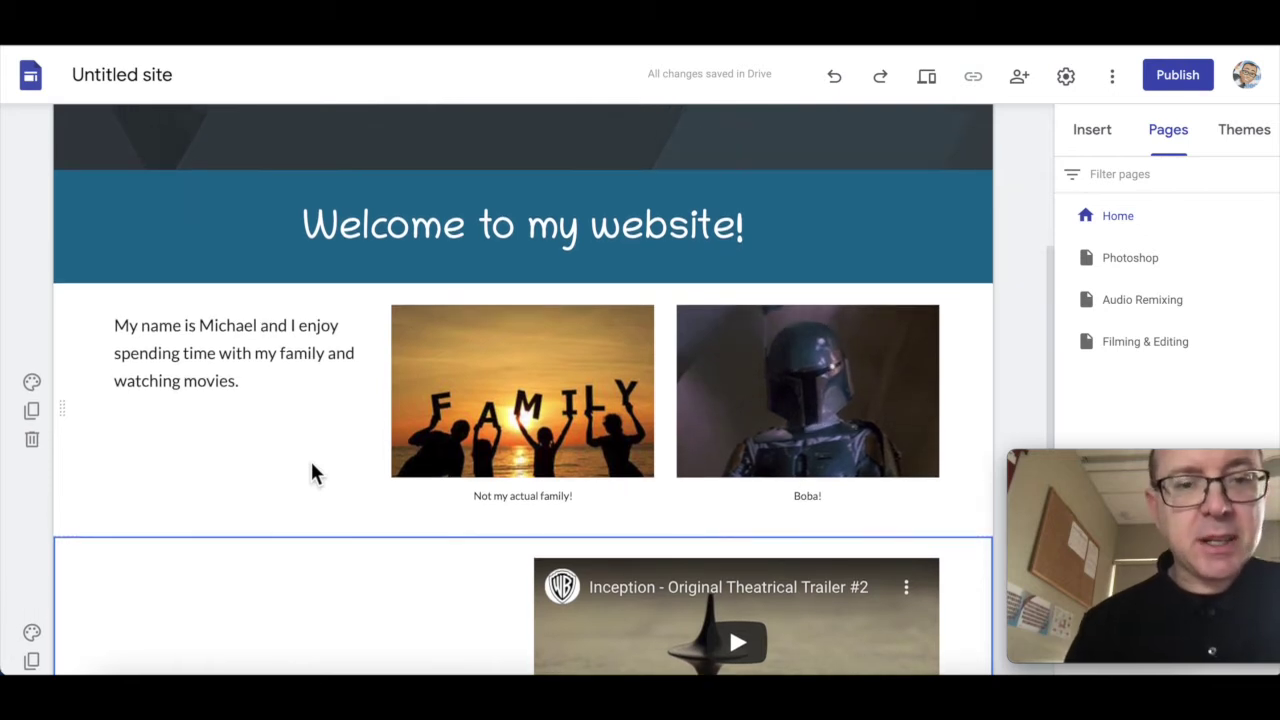
pyautogui.scroll(5, 312, 466)
pyautogui.scroll(-2, 311, 461)
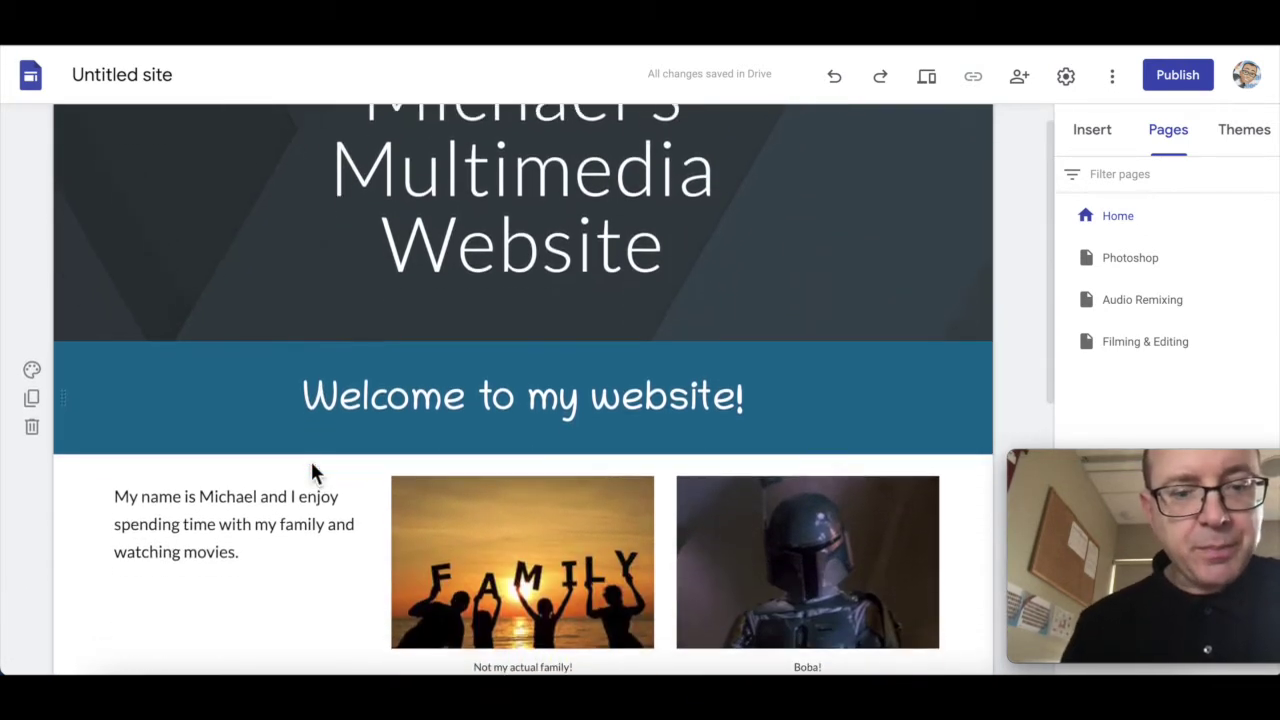
pyautogui.scroll(2, 311, 461)
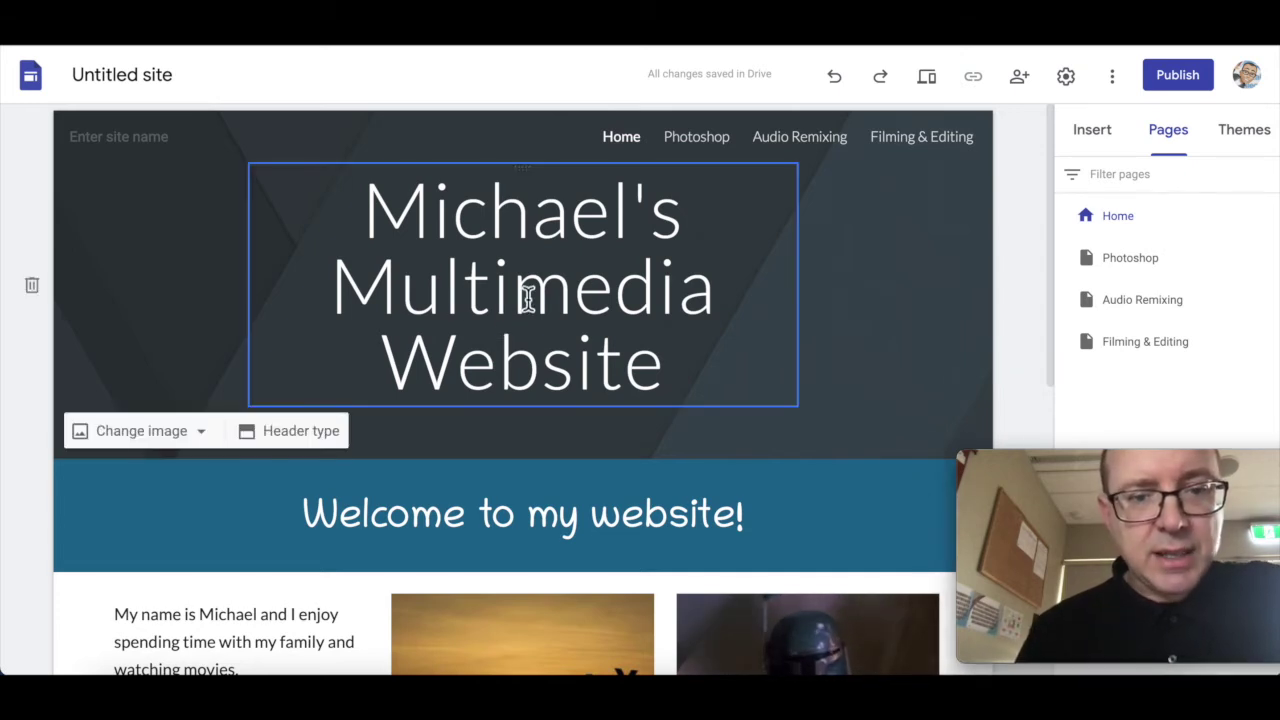
# Delete the header's text title box and drop in the title GIF, enlarged.
pyautogui.click(593, 302)
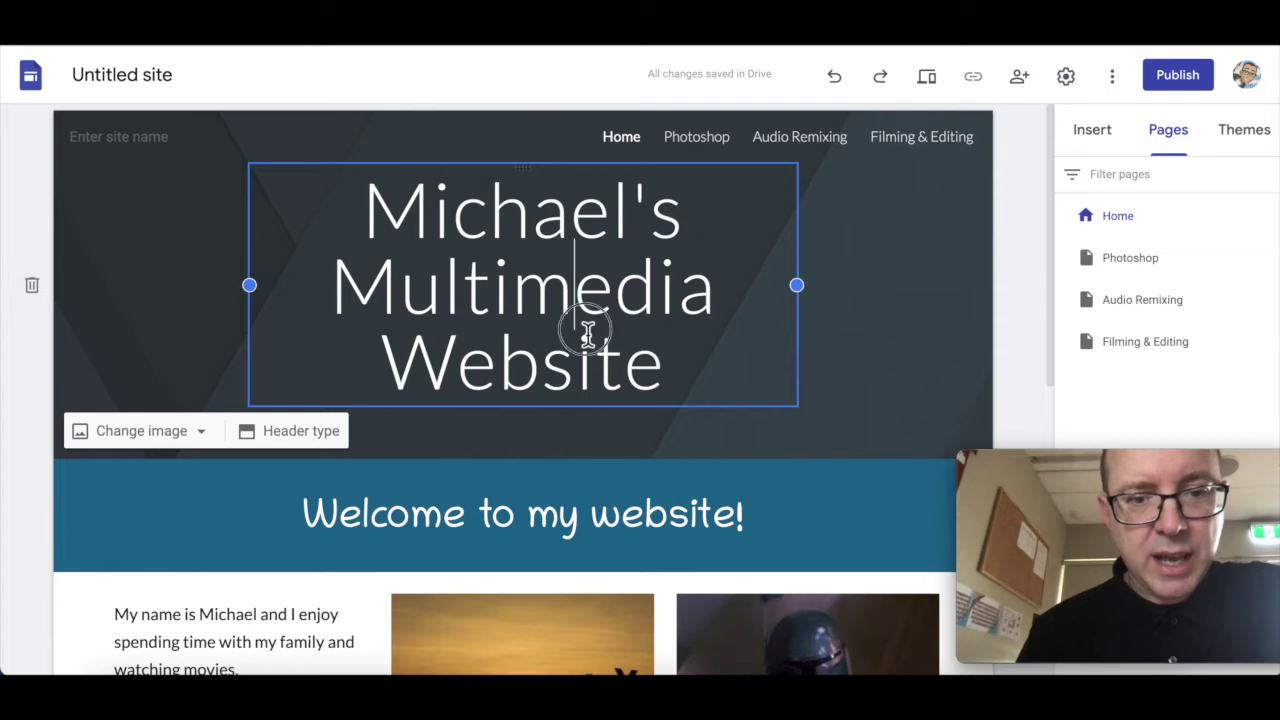
pyautogui.click(864, 335)
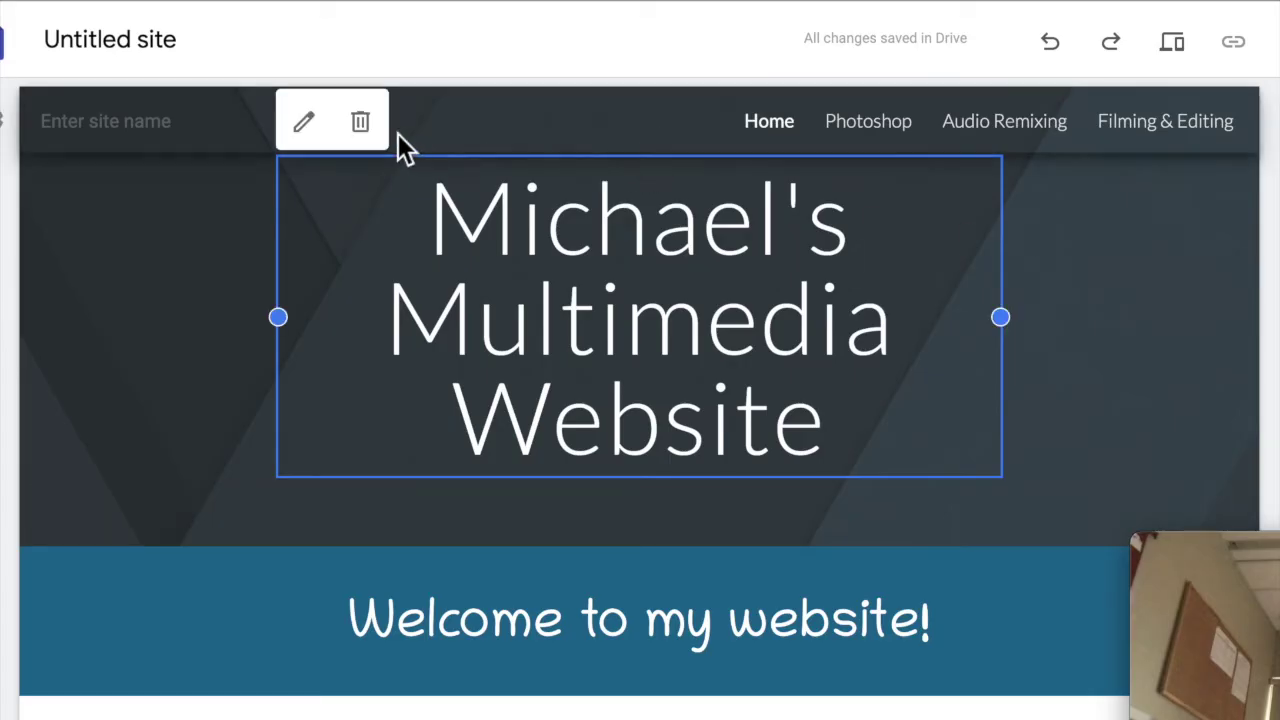
pyautogui.click(360, 121)
pyautogui.moveTo(865, 40); pyautogui.dragTo(644, 287)
pyautogui.moveTo(814, 363); pyautogui.dragTo(1040, 445)
# Centre and stretch the title graphic across the header, and set the header to Large banner.
pyautogui.moveTo(750, 300); pyautogui.dragTo(560, 290)
pyautogui.moveTo(814, 400); pyautogui.dragTo(1128, 426)
pyautogui.moveTo(700, 297); pyautogui.dragTo(260, 294)
pyautogui.moveTo(454, 294); pyautogui.dragTo(1255, 373)
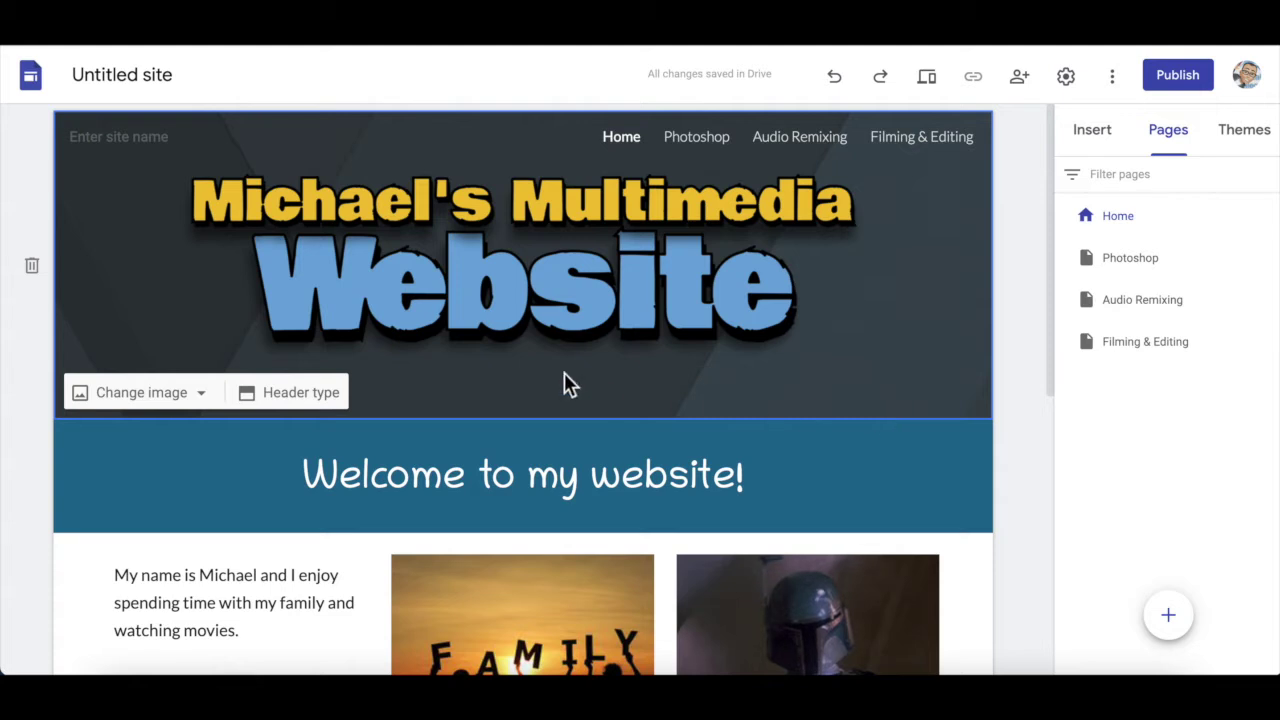
pyautogui.click(300, 393)
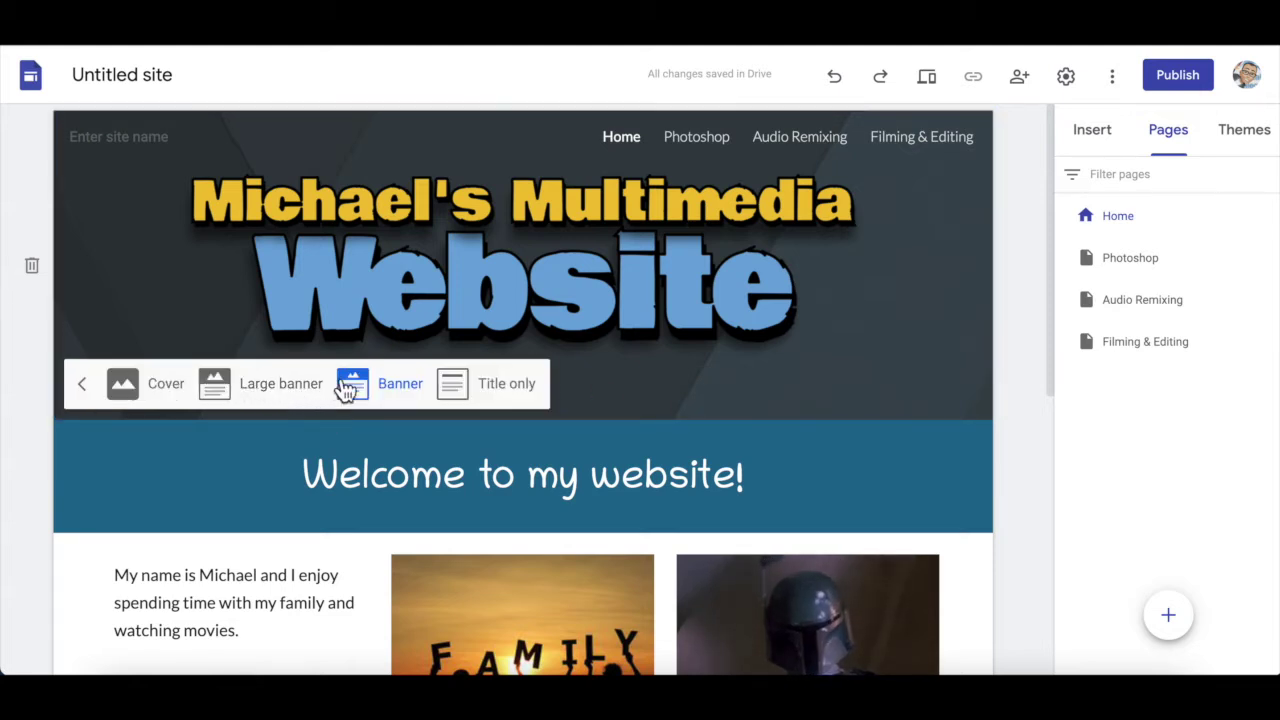
pyautogui.click(317, 390)
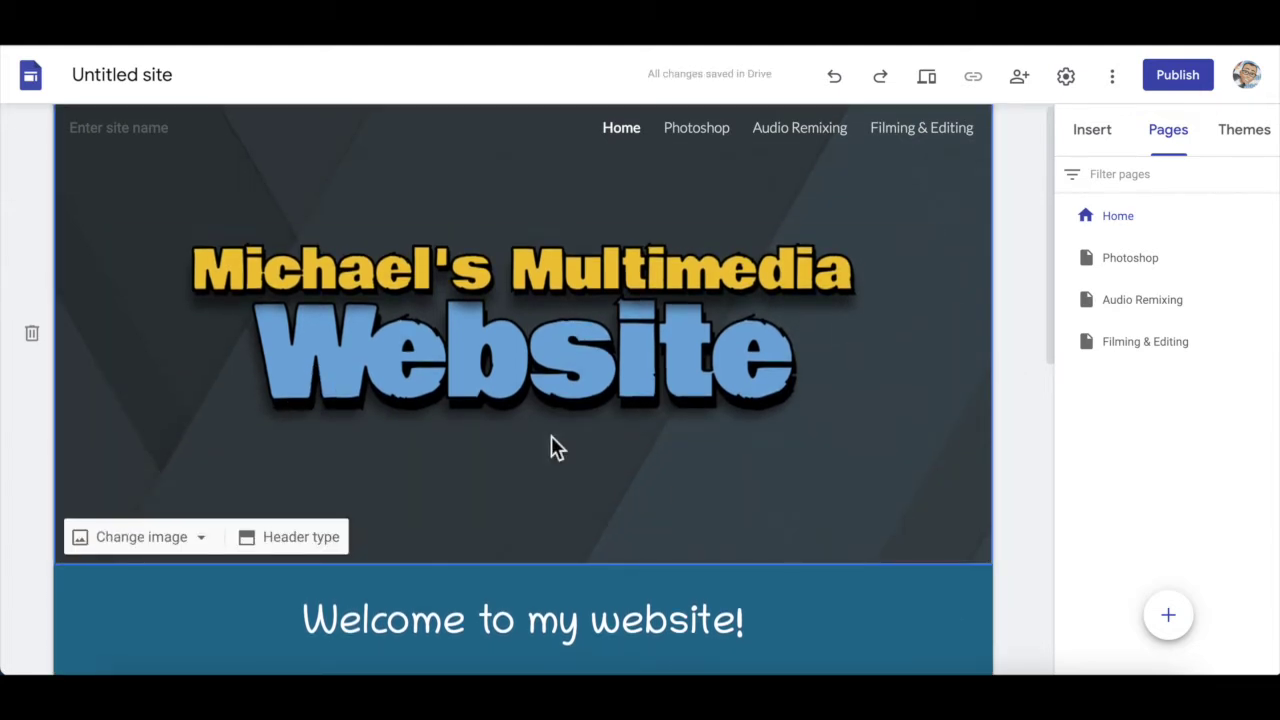
# Upload dotsbulging.gif as the header background image.
pyautogui.click(165, 545)
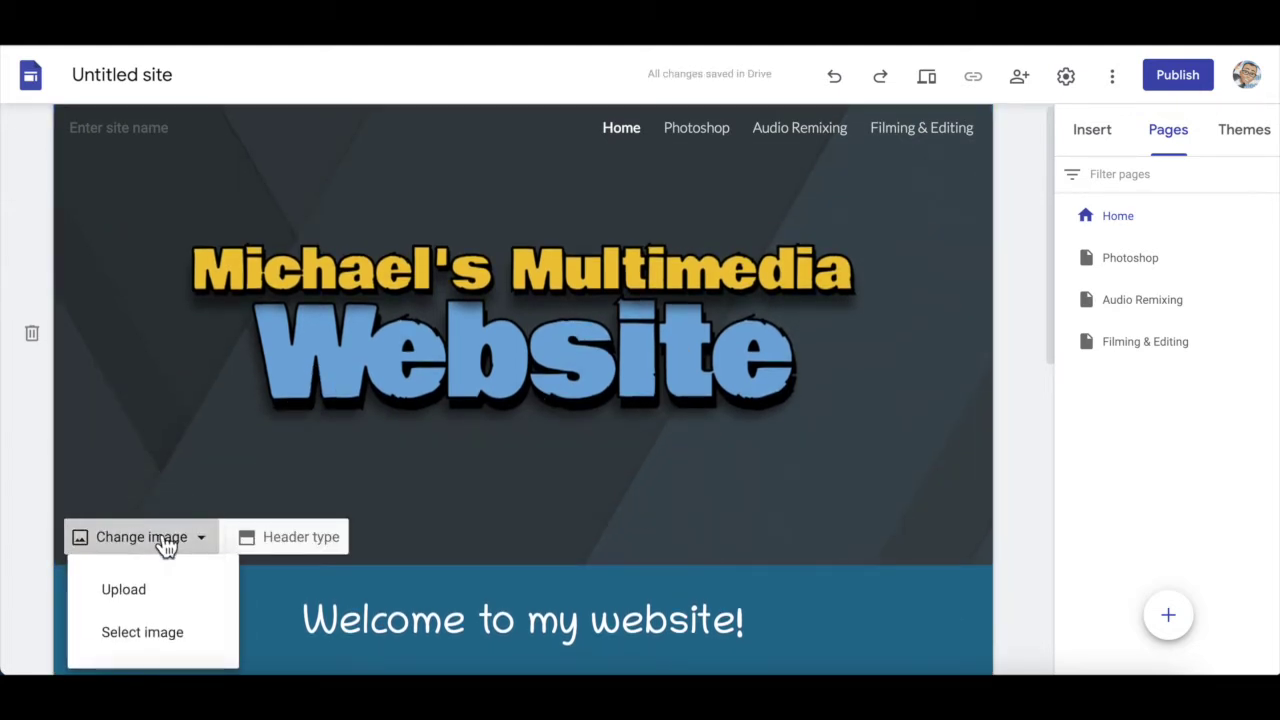
pyautogui.click(555, 545)
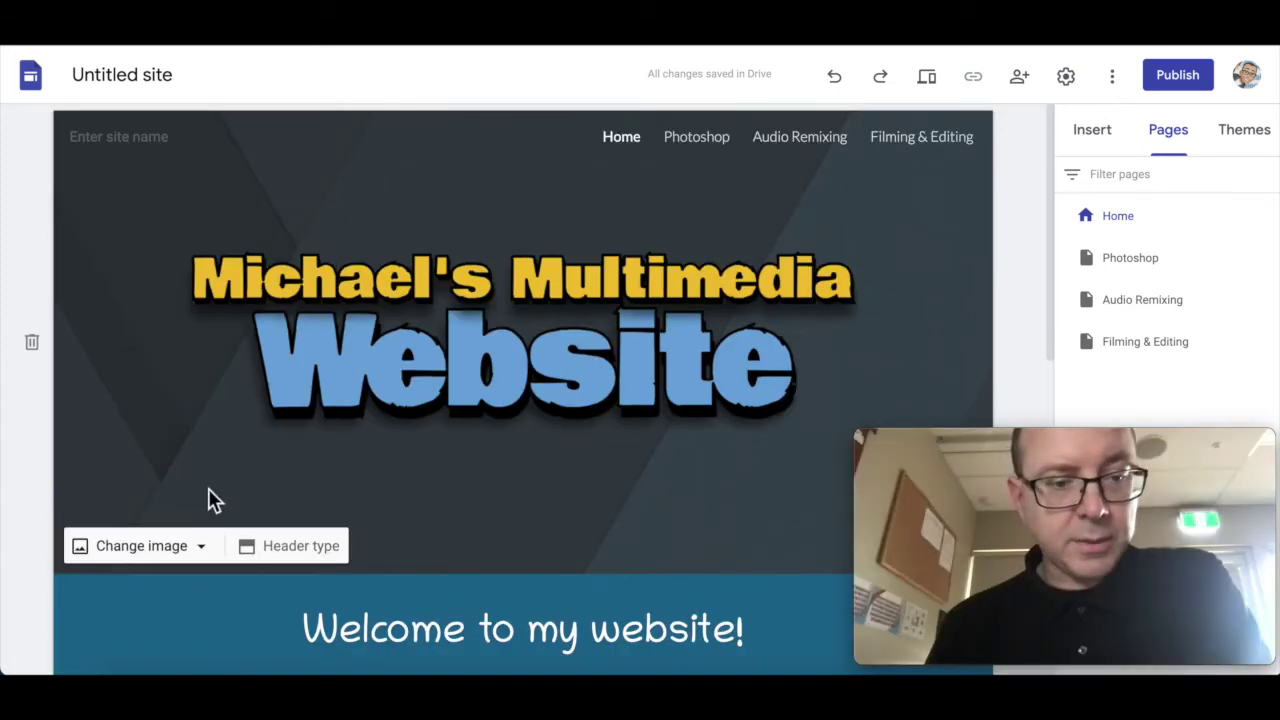
pyautogui.click(178, 556)
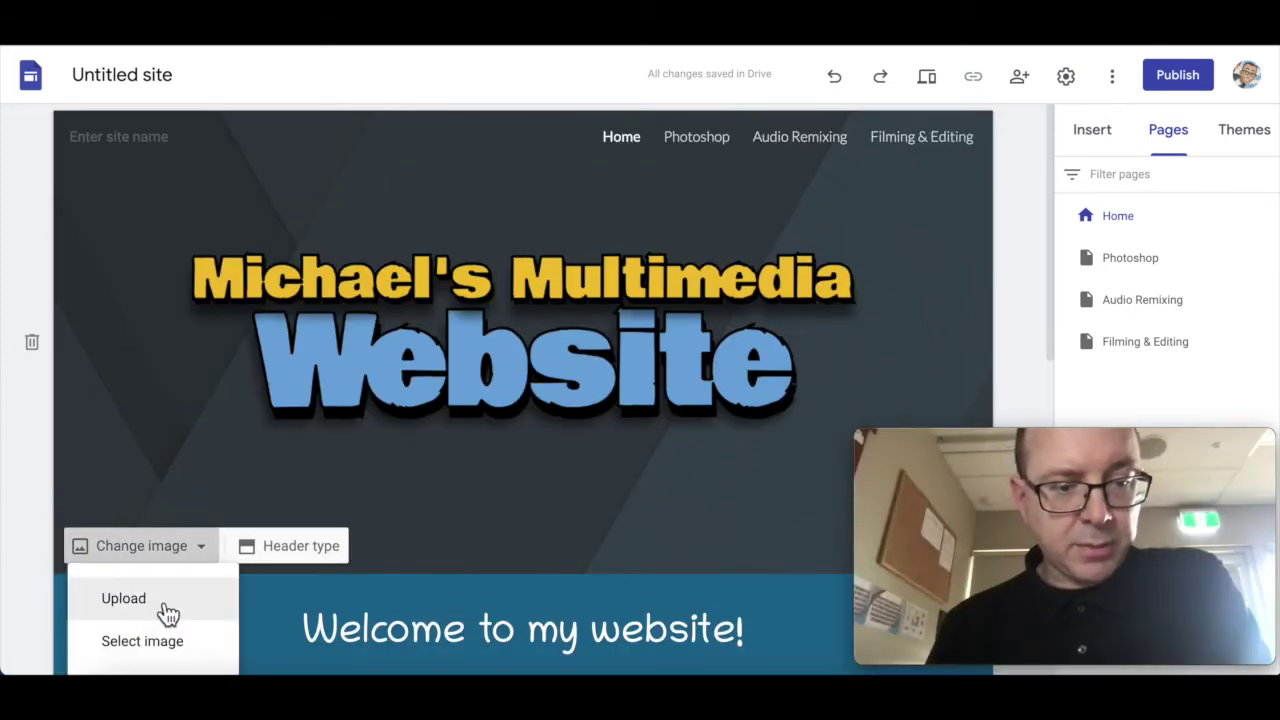
pyautogui.click(158, 612)
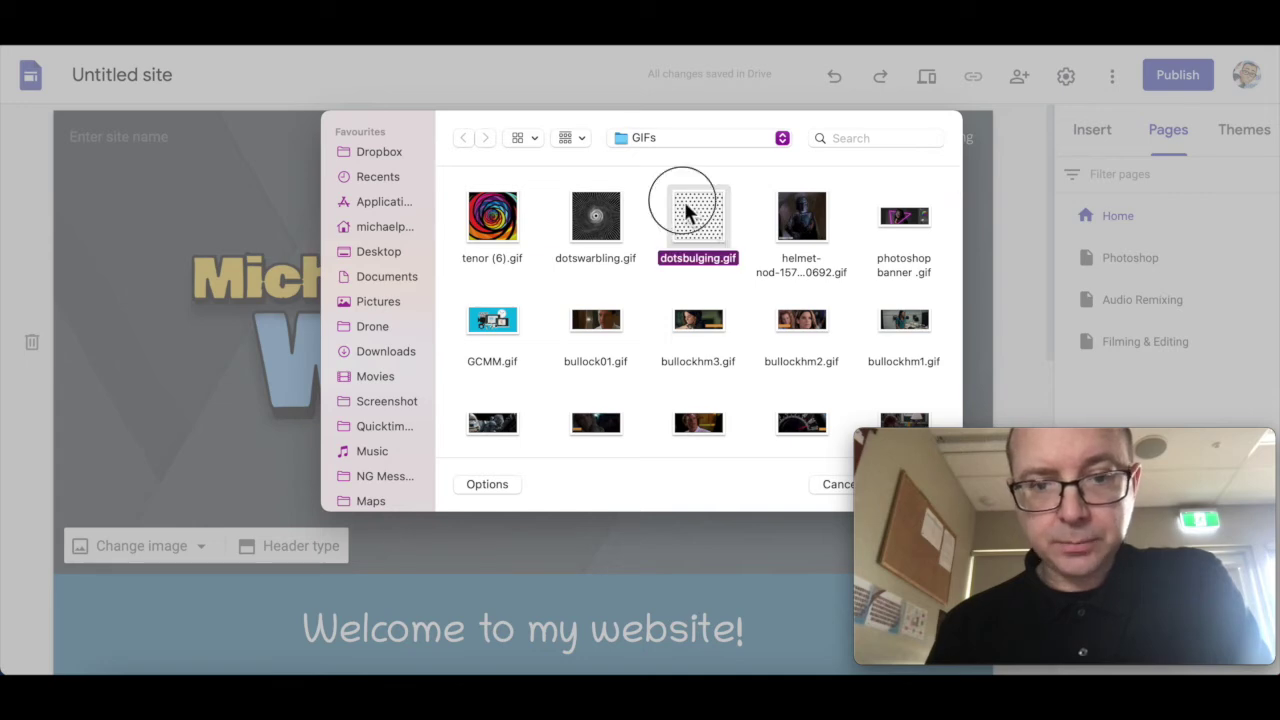
pyautogui.doubleClick(684, 205)
pyautogui.scroll(-2, 544, 540)
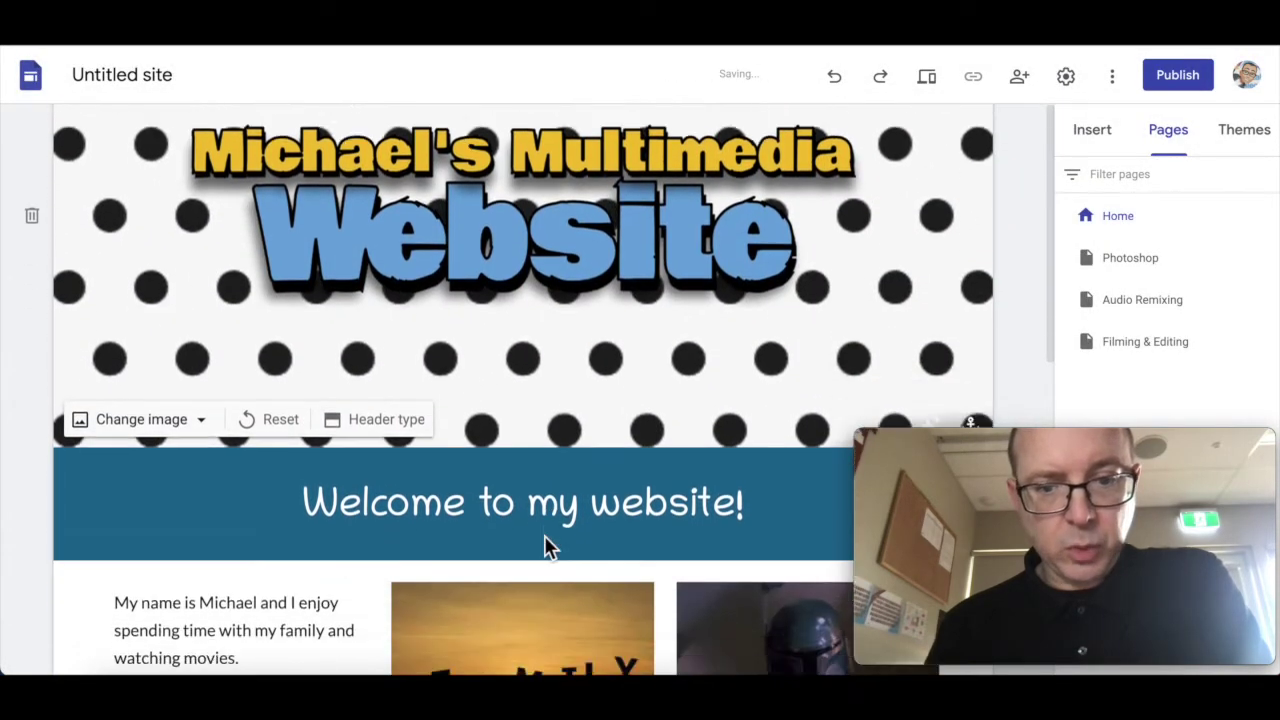
pyautogui.scroll(4, 546, 546)
# Try spiral tenor (6).gif and dotswirling.gif as backgrounds, then return to the dots GIF.
pyautogui.click(178, 552)
pyautogui.click(174, 606)
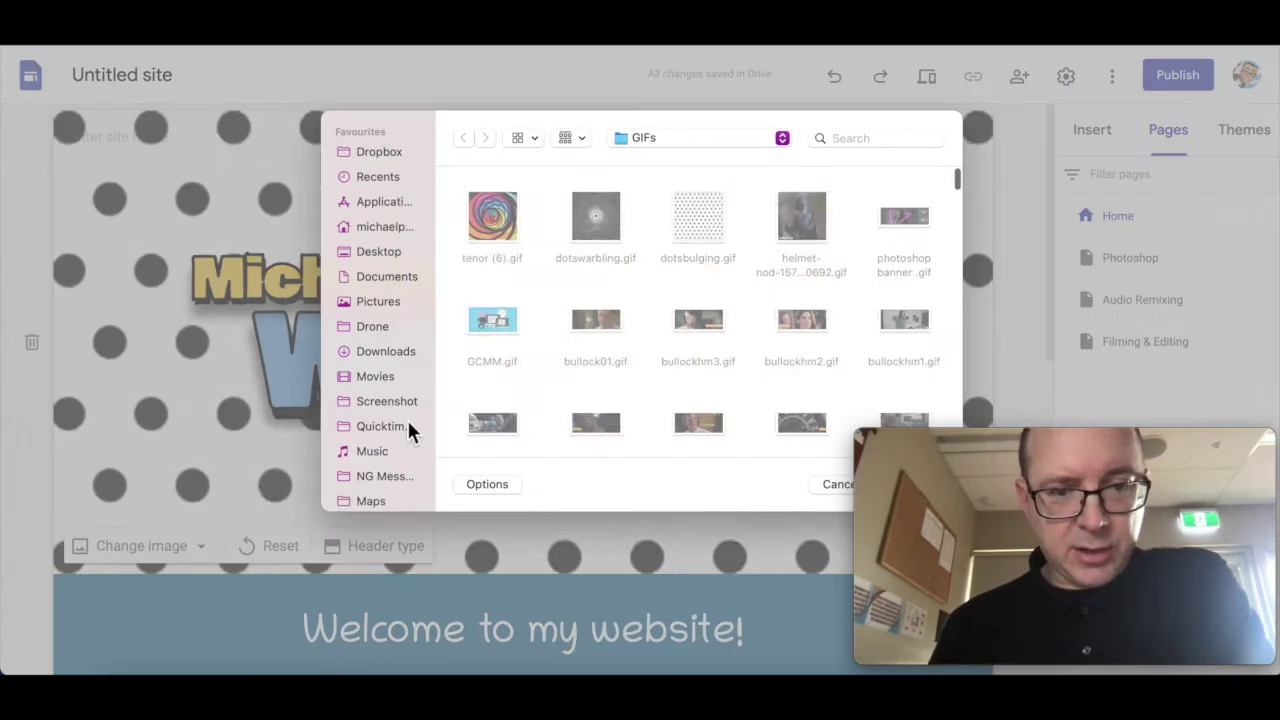
pyautogui.doubleClick(492, 215)
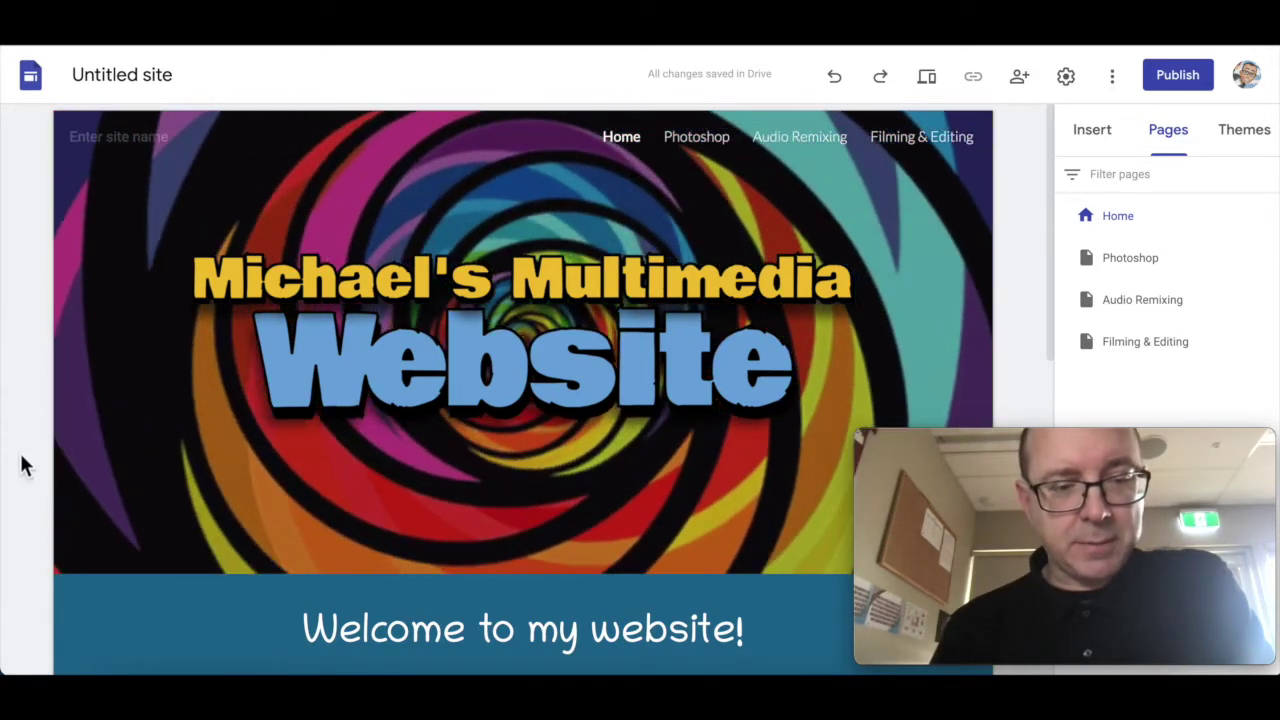
pyautogui.click(141, 546)
pyautogui.click(171, 606)
pyautogui.doubleClick(614, 234)
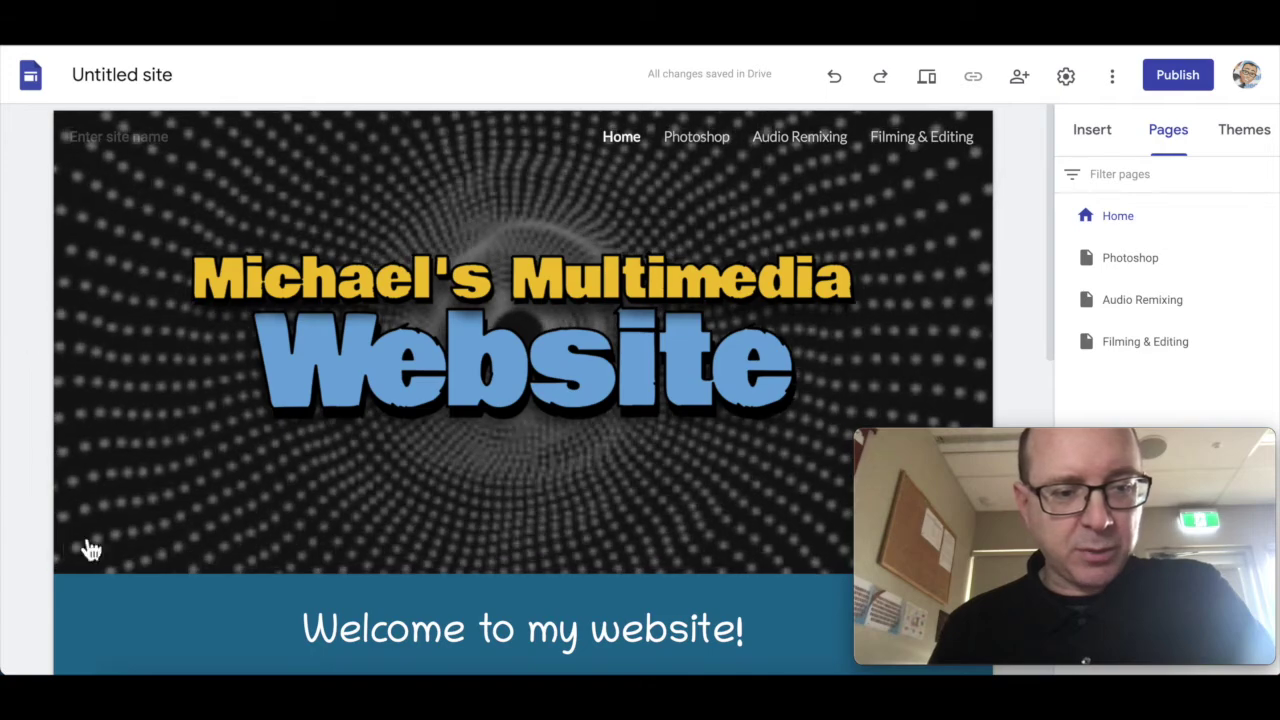
pyautogui.click(129, 551)
pyautogui.doubleClick(700, 214)
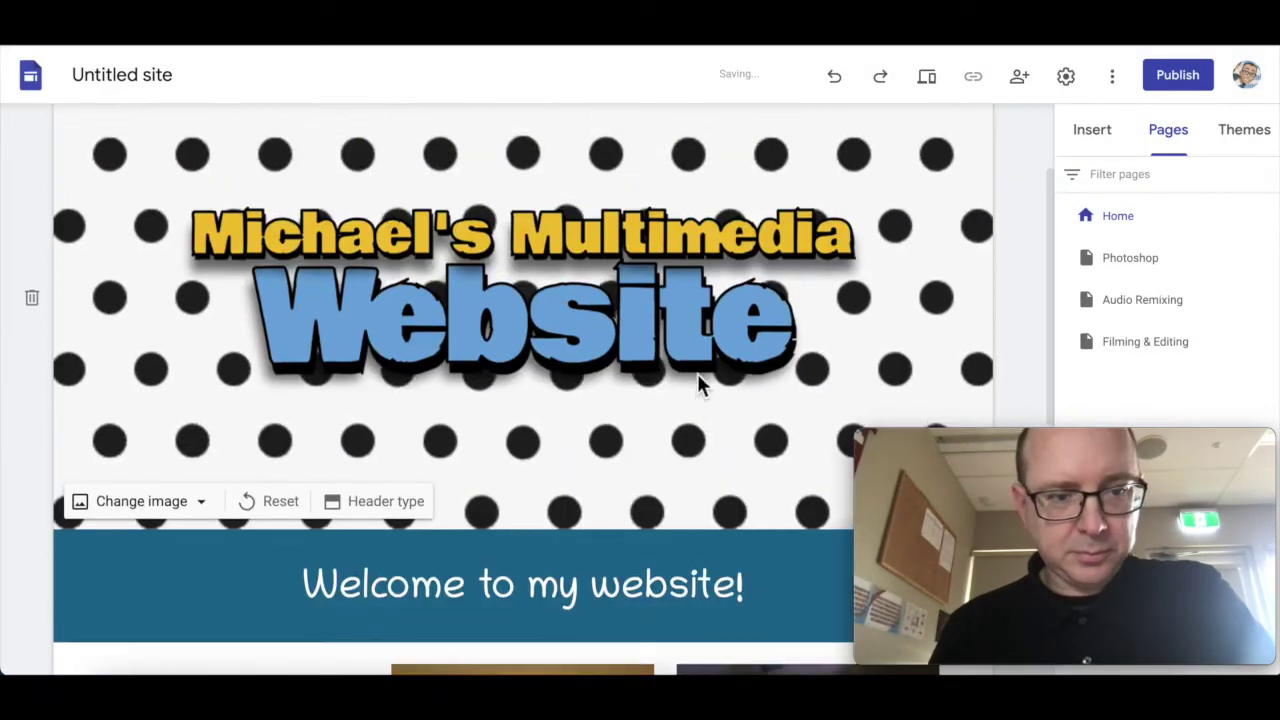
pyautogui.scroll(-3, 541, 485)
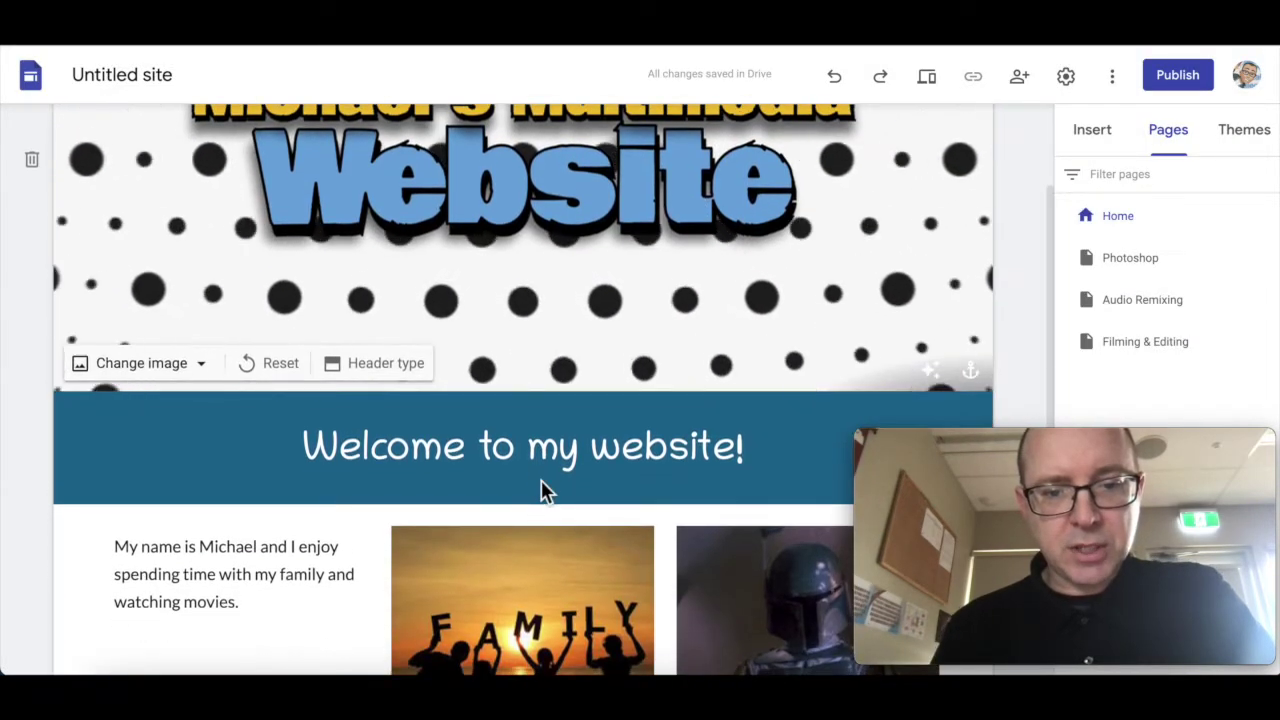
pyautogui.scroll(2, 541, 480)
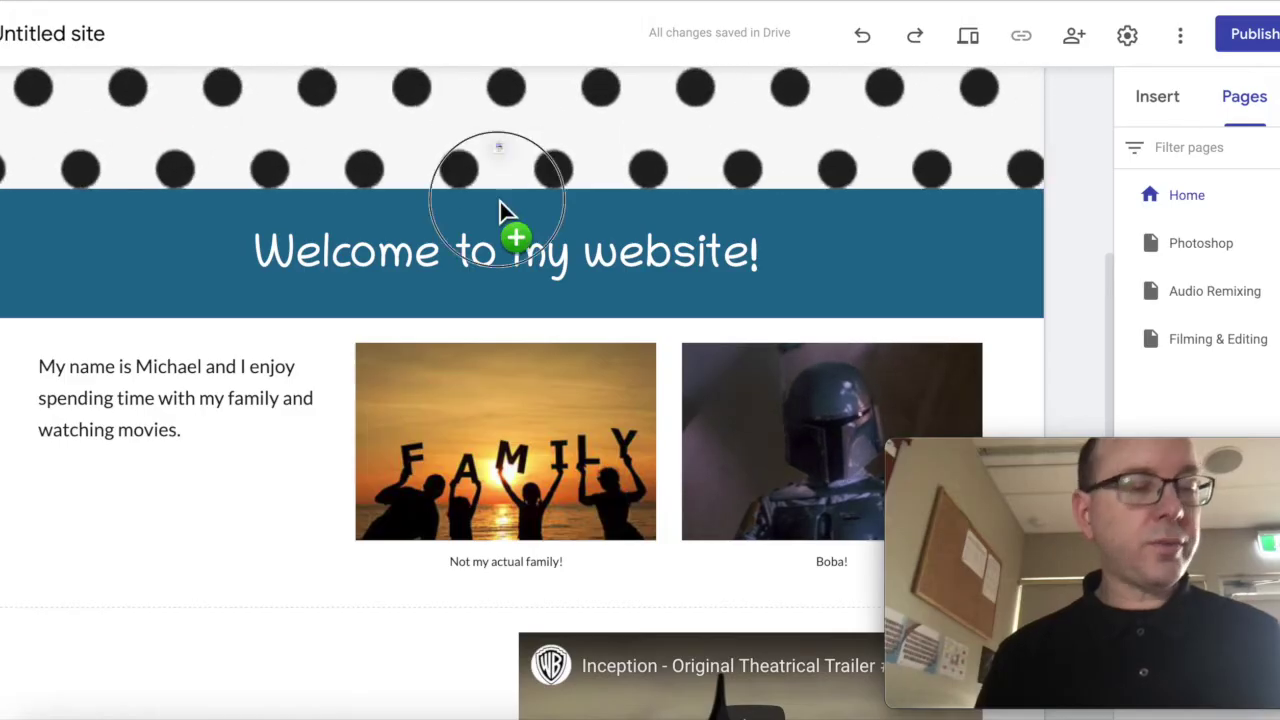
# Place the Photoshop banner below the header and link it to the Photoshop page.
pyautogui.moveTo(500, 201); pyautogui.dragTo(75, 319)
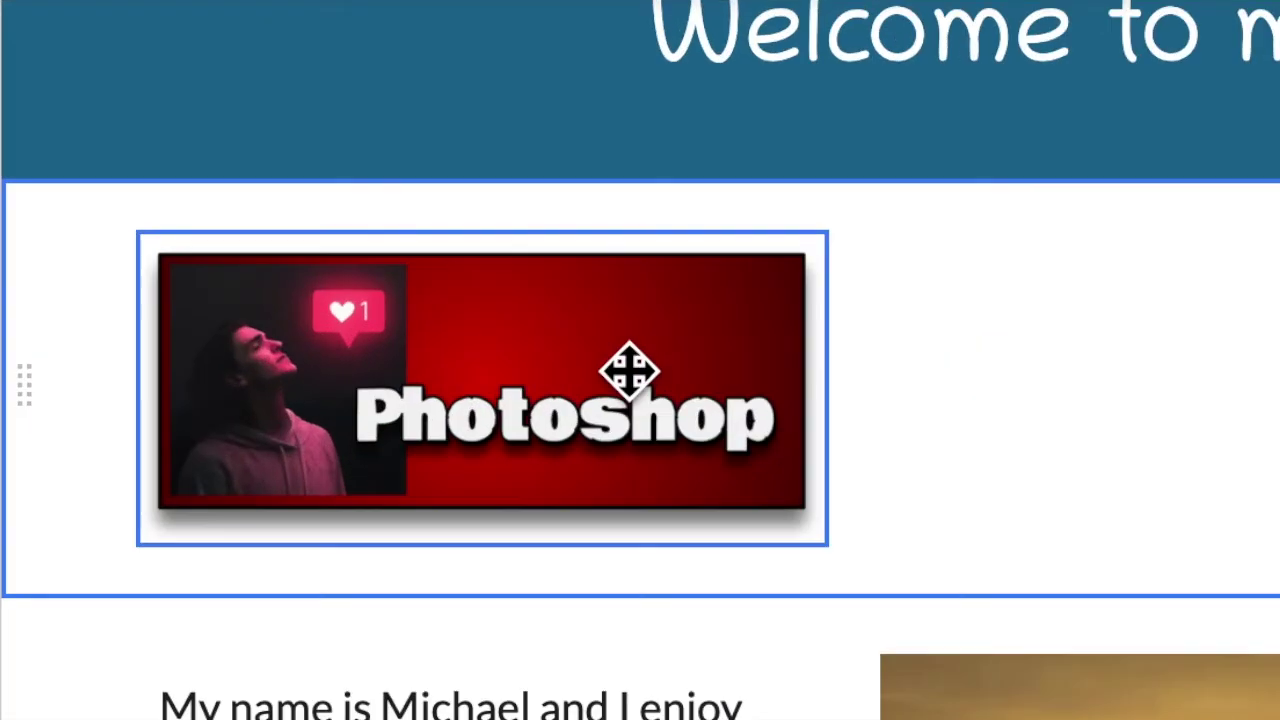
pyautogui.click(294, 246)
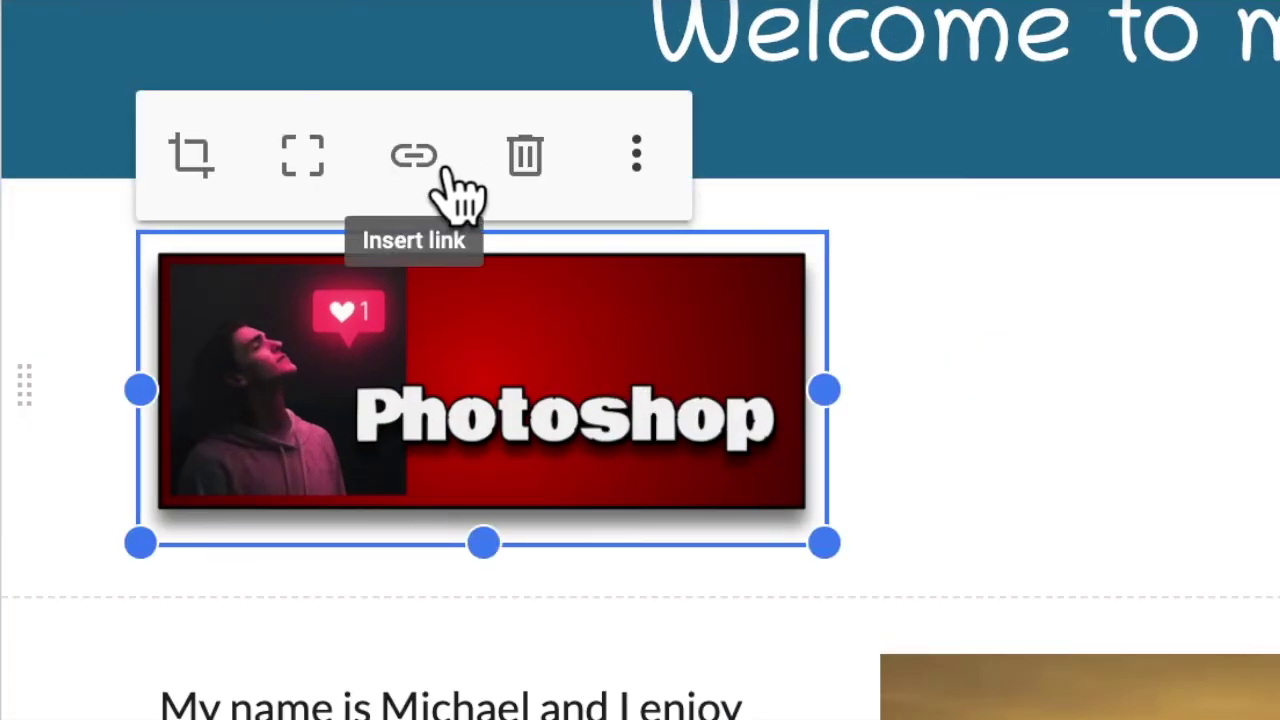
pyautogui.click(447, 174)
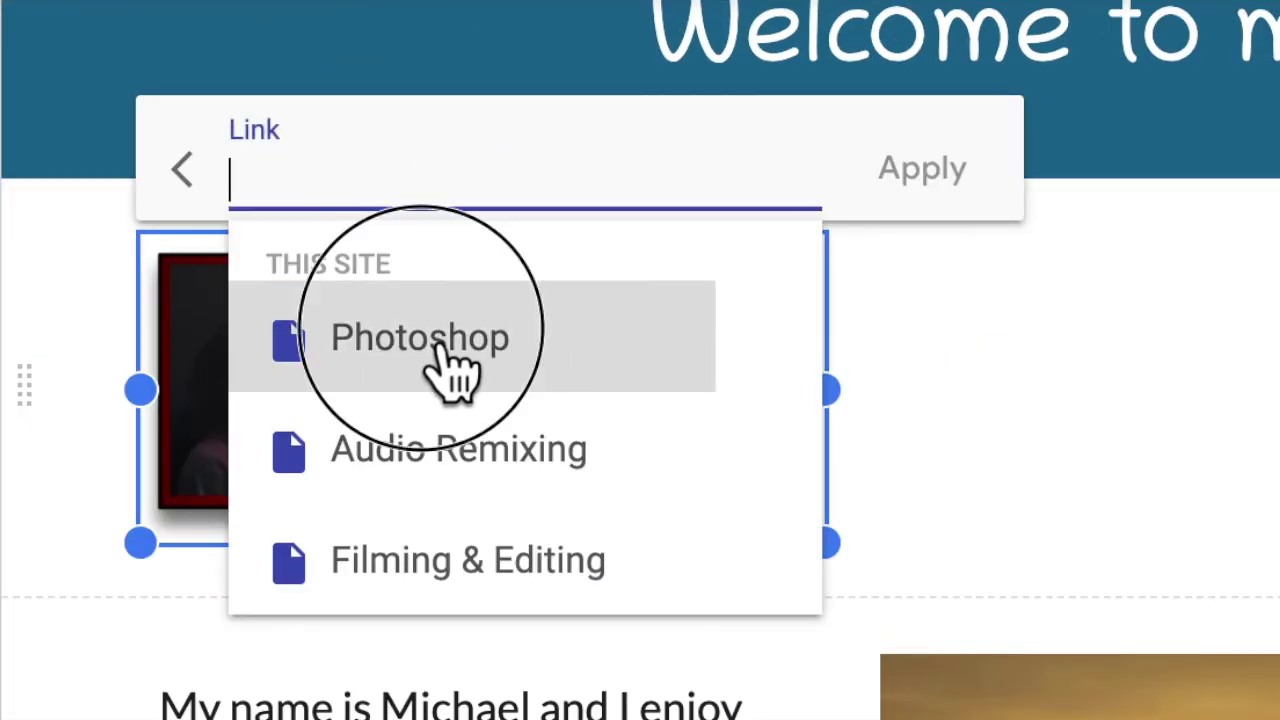
pyautogui.click(441, 352)
pyautogui.click(968, 185)
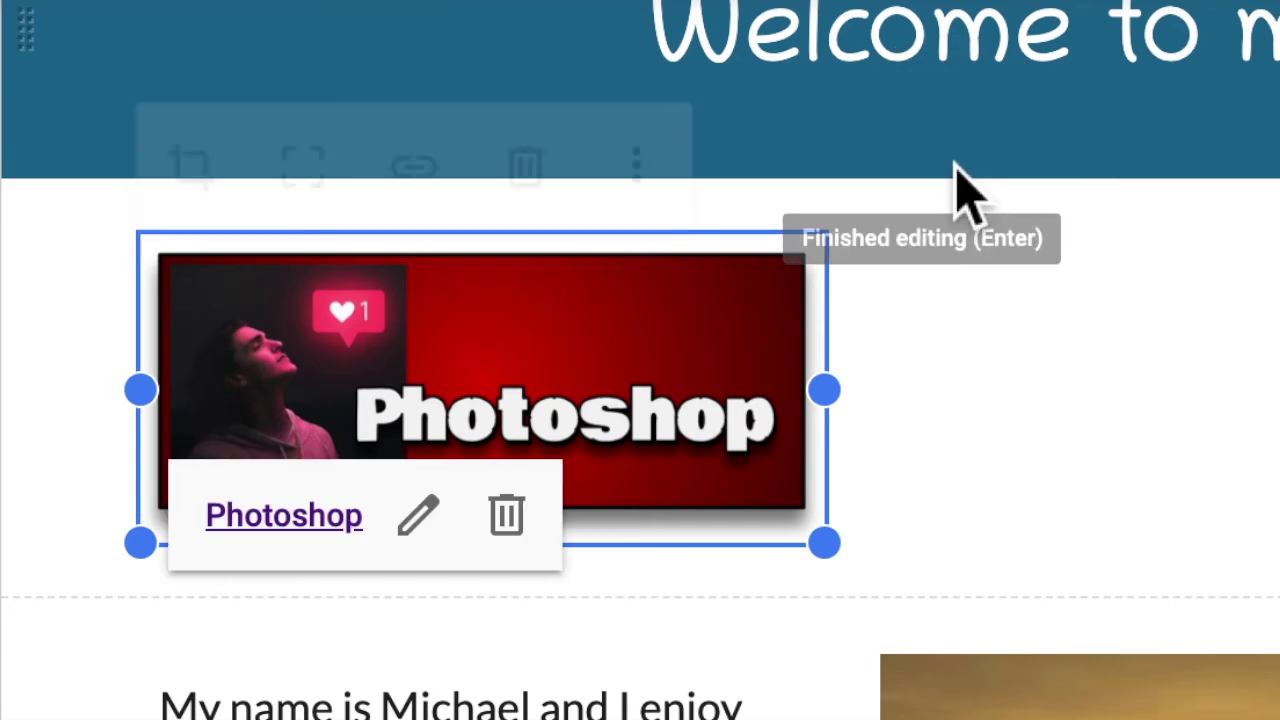
pyautogui.click(1109, 409)
# Add the Audio Remixing banner beside it, linked to the Audio Remixing page.
pyautogui.moveTo(504, 270); pyautogui.dragTo(503, 240)
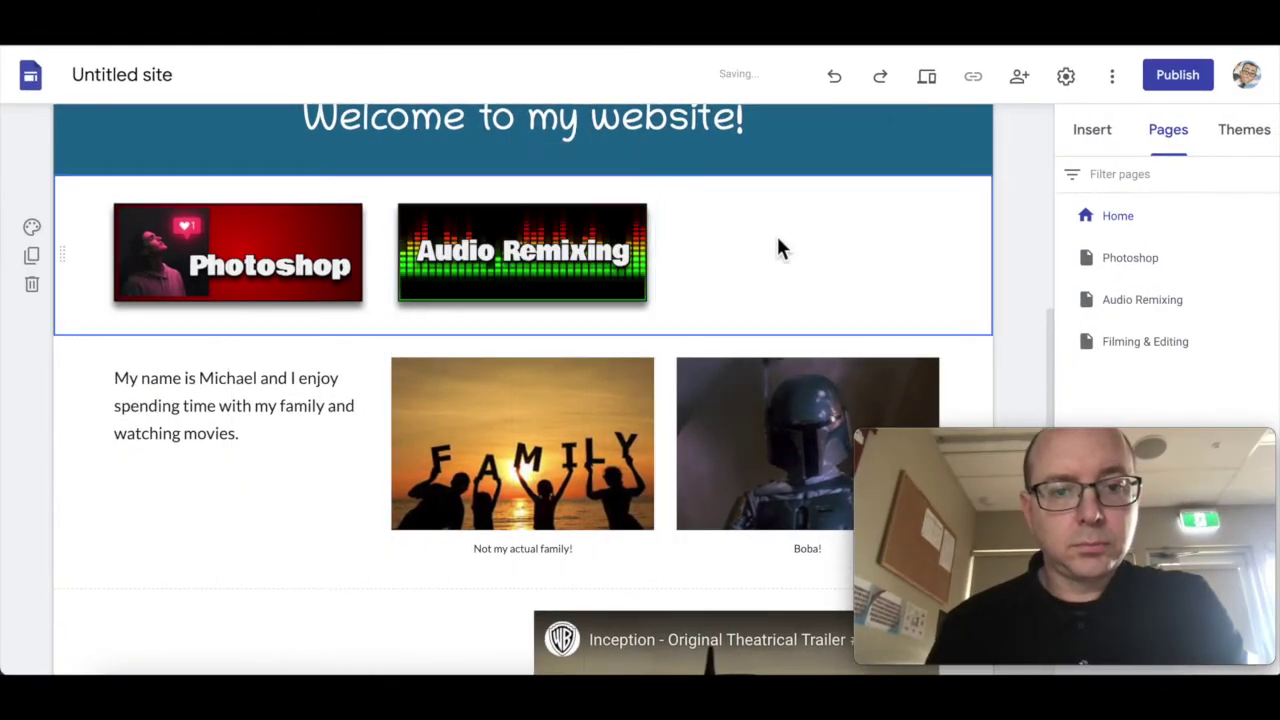
pyautogui.click(628, 233)
pyautogui.click(521, 166)
pyautogui.click(557, 276)
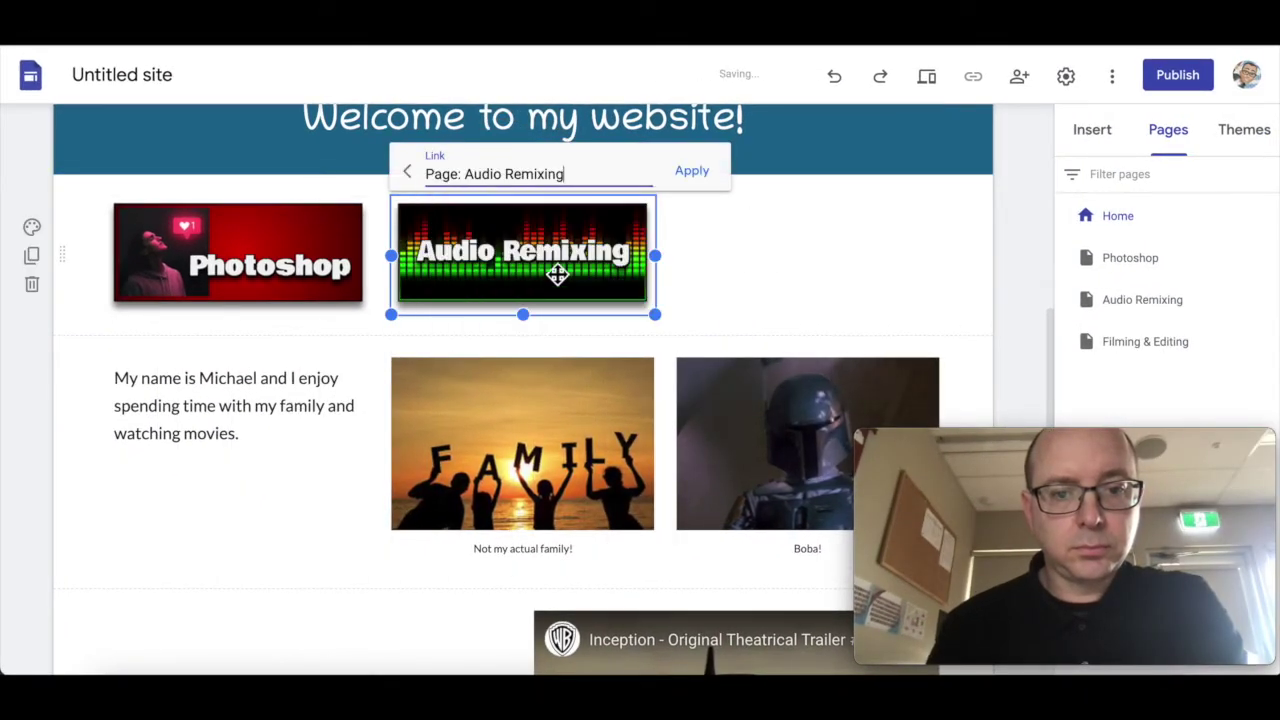
pyautogui.click(692, 175)
# Add the Filming & Editing banner alongside, linked to the Filming & Editing page.
pyautogui.moveTo(737, 240); pyautogui.dragTo(843, 253)
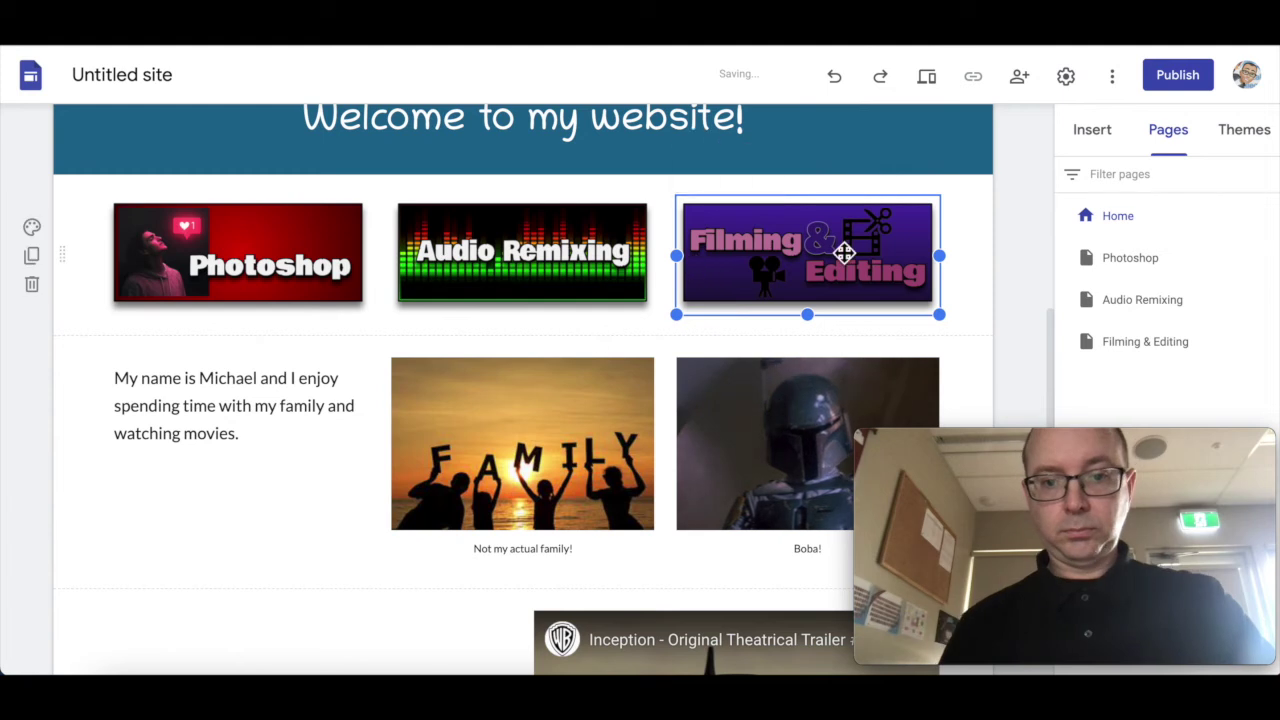
pyautogui.click(782, 167)
pyautogui.click(805, 325)
pyautogui.click(983, 173)
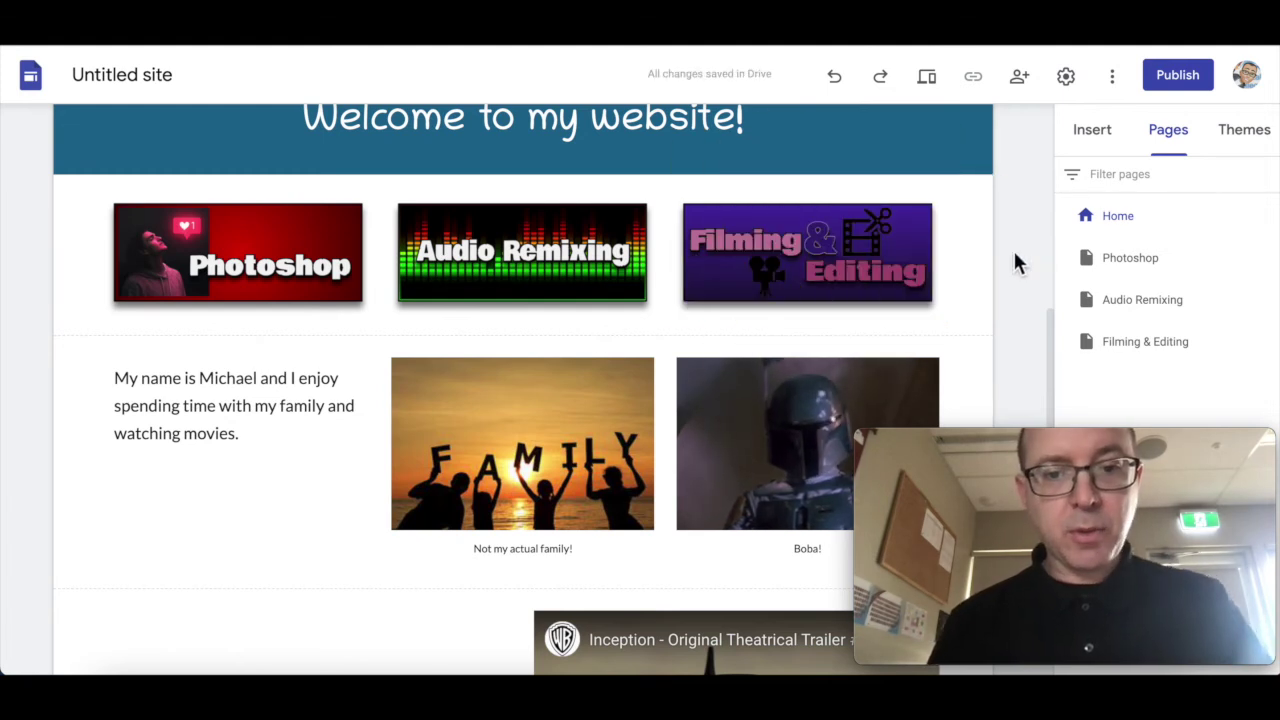
# Preview the site, scroll the homepage, and follow the Audio Remixing banner to its page.
pyautogui.click(932, 80)
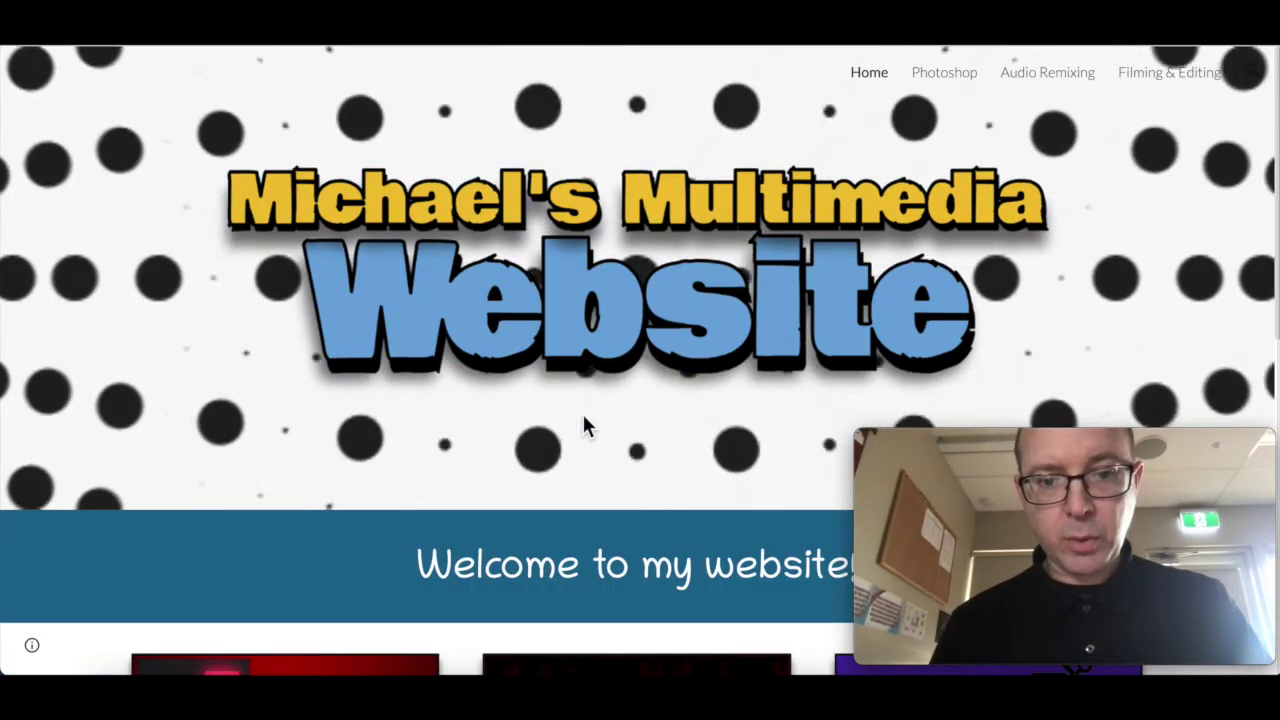
pyautogui.scroll(-5, 585, 423)
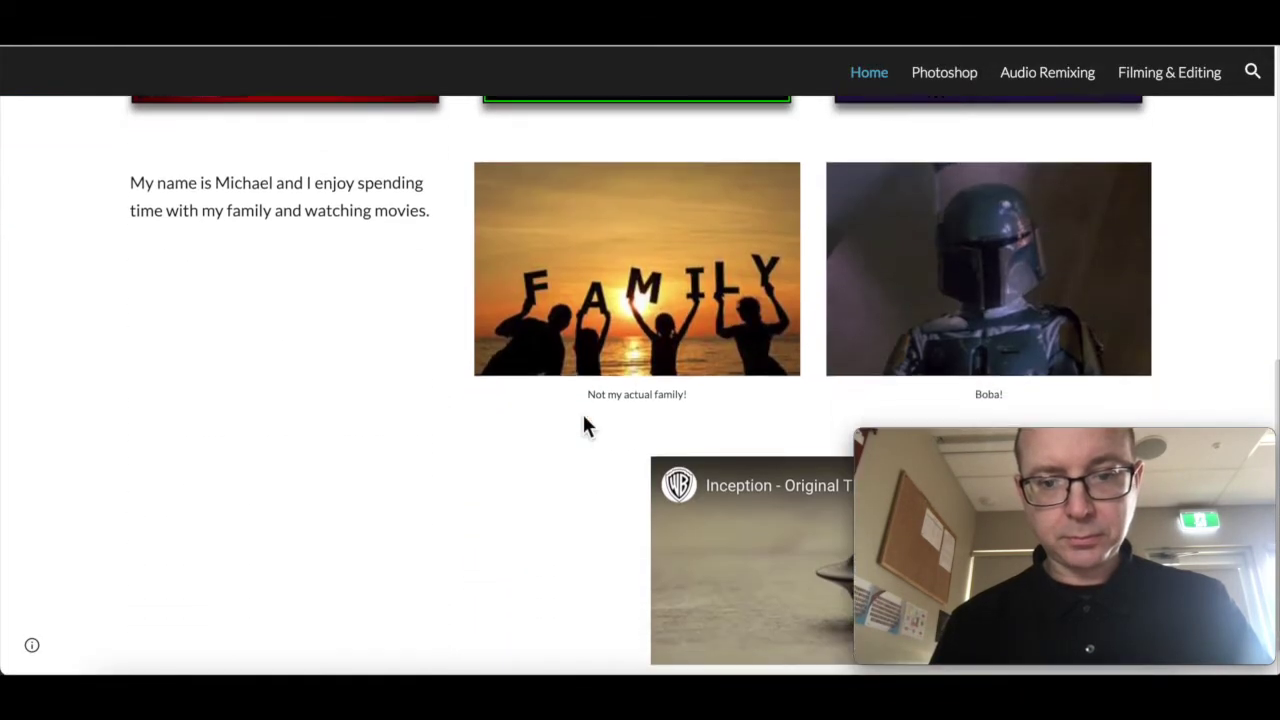
pyautogui.scroll(5, 585, 423)
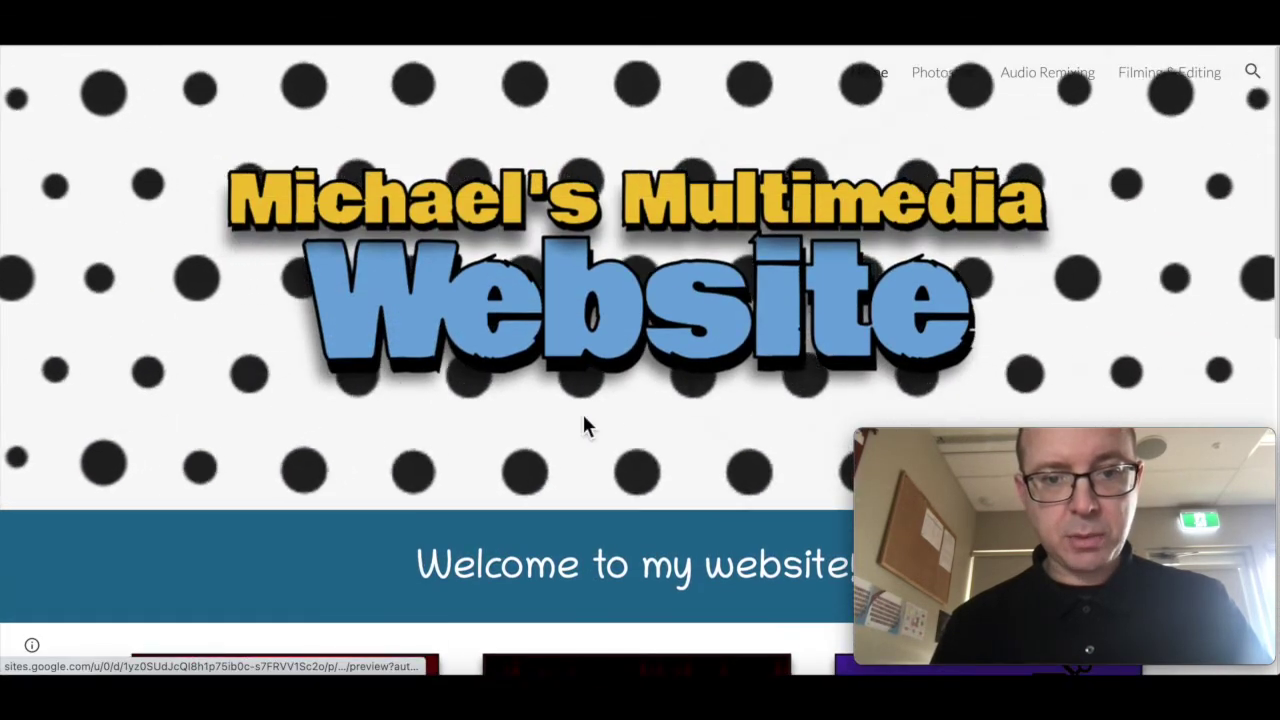
pyautogui.scroll(-2, 585, 423)
pyautogui.scroll(-1, 587, 425)
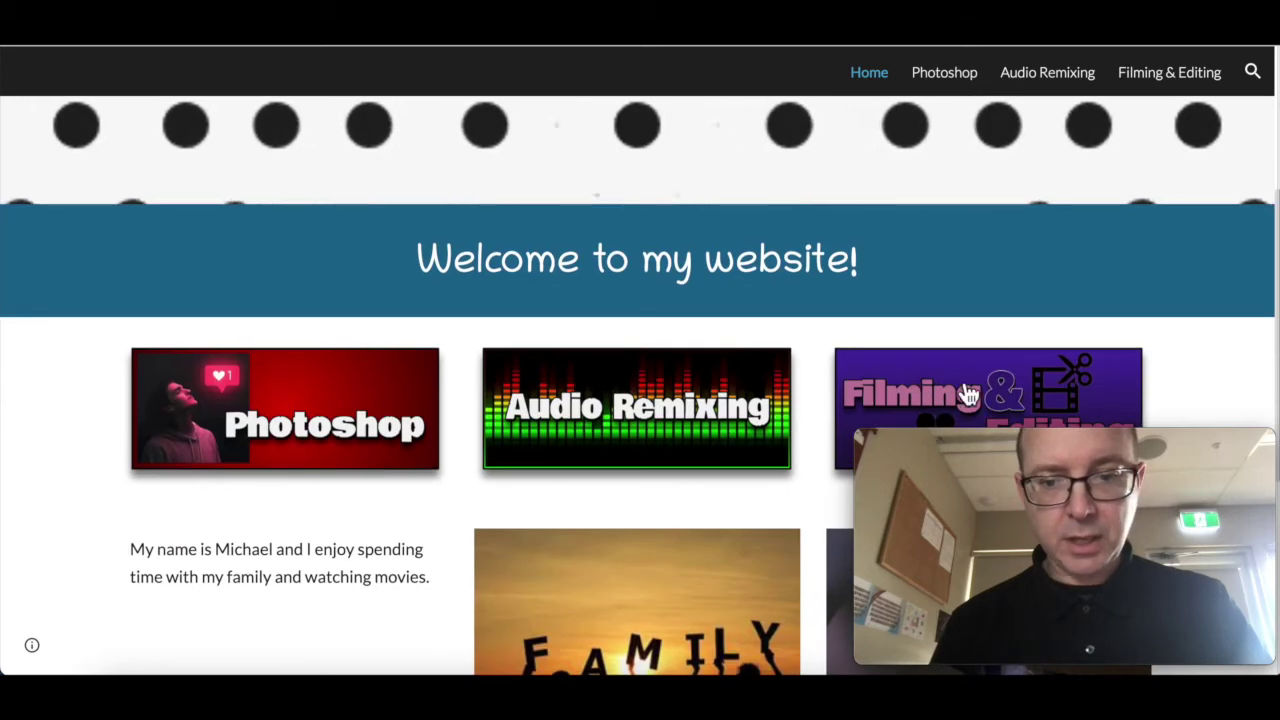
pyautogui.click(588, 398)
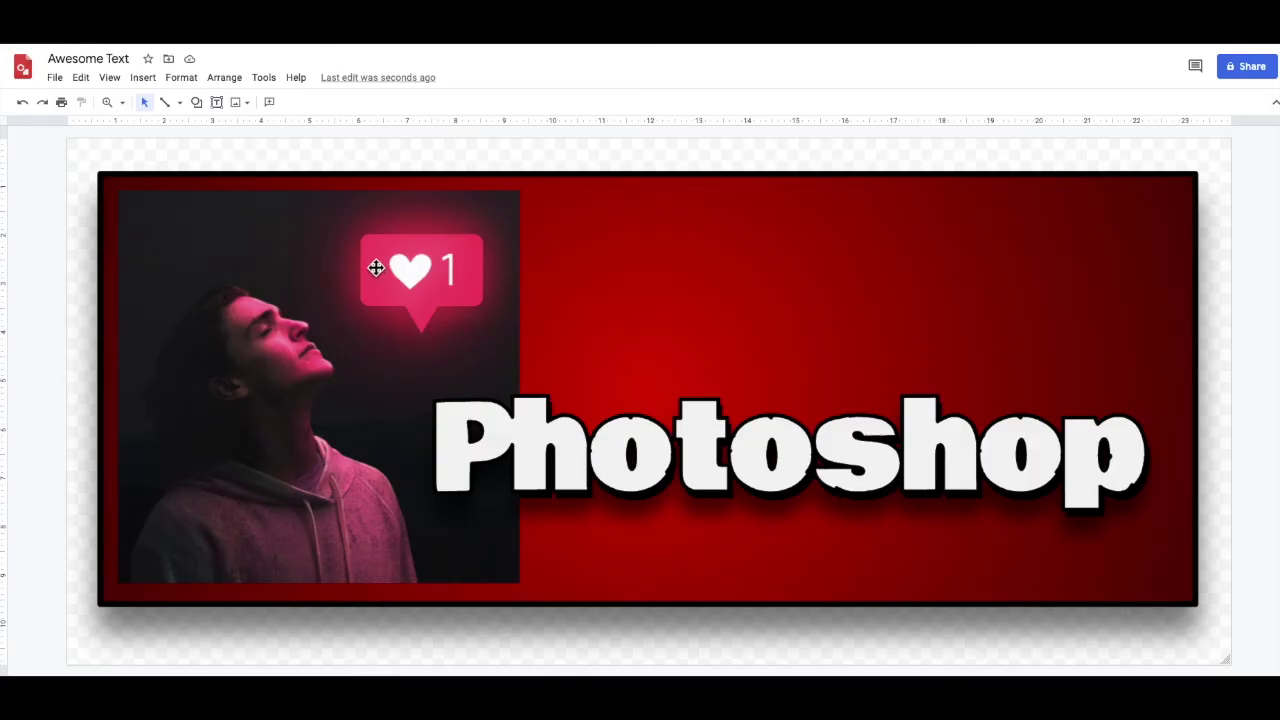
# Delete the banner's red background rectangle and download the drawing as a PNG image.
pyautogui.click(770, 277)
pyautogui.press('Delete')
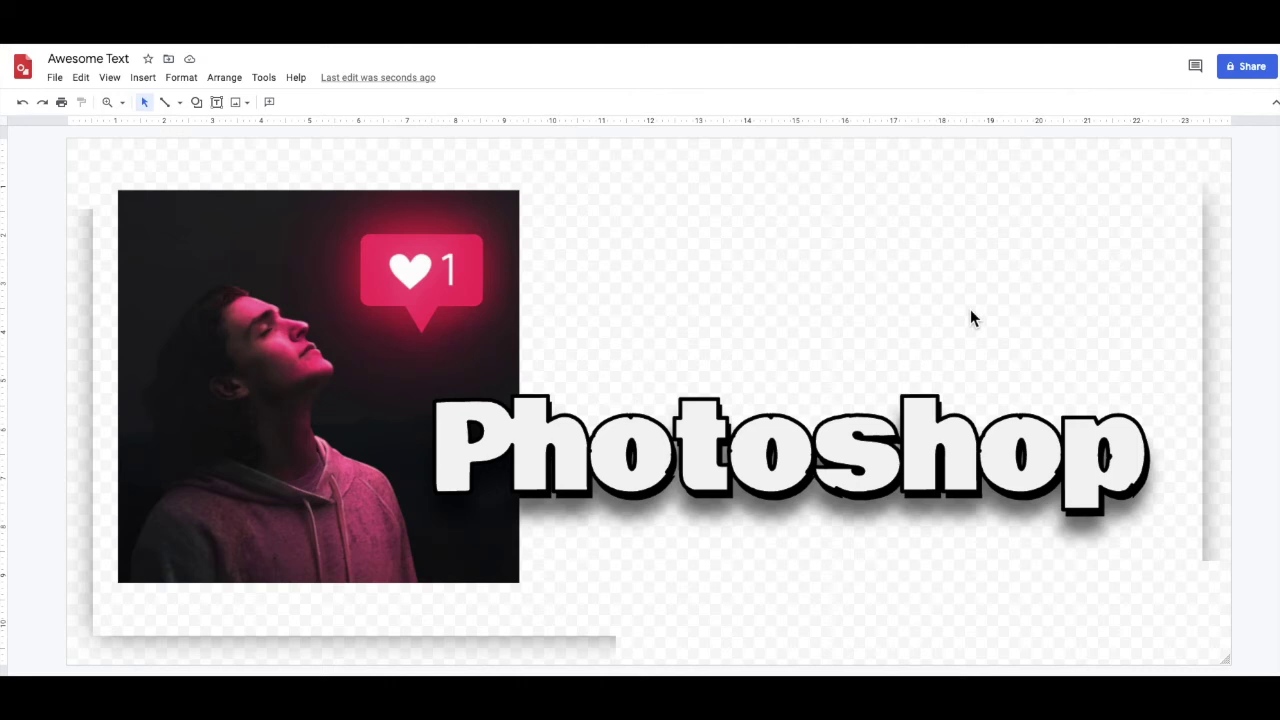
pyautogui.click(57, 79)
pyautogui.moveTo(125, 239)
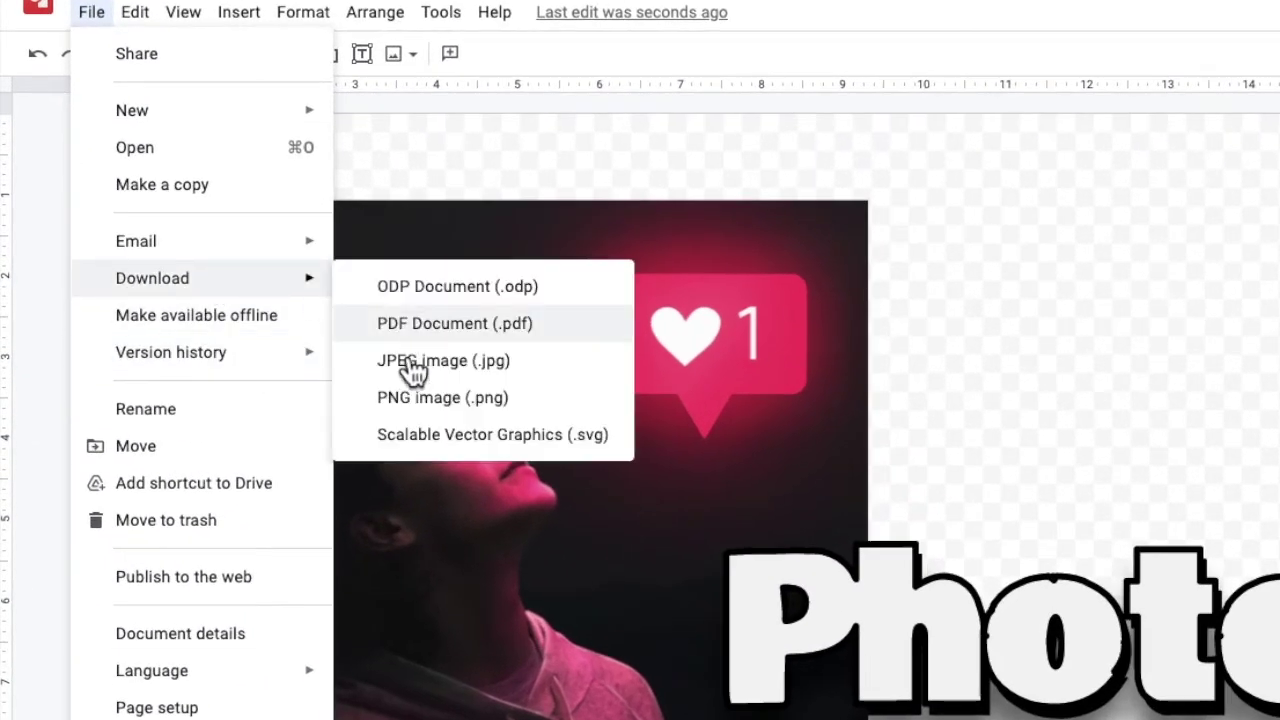
pyautogui.click(431, 410)
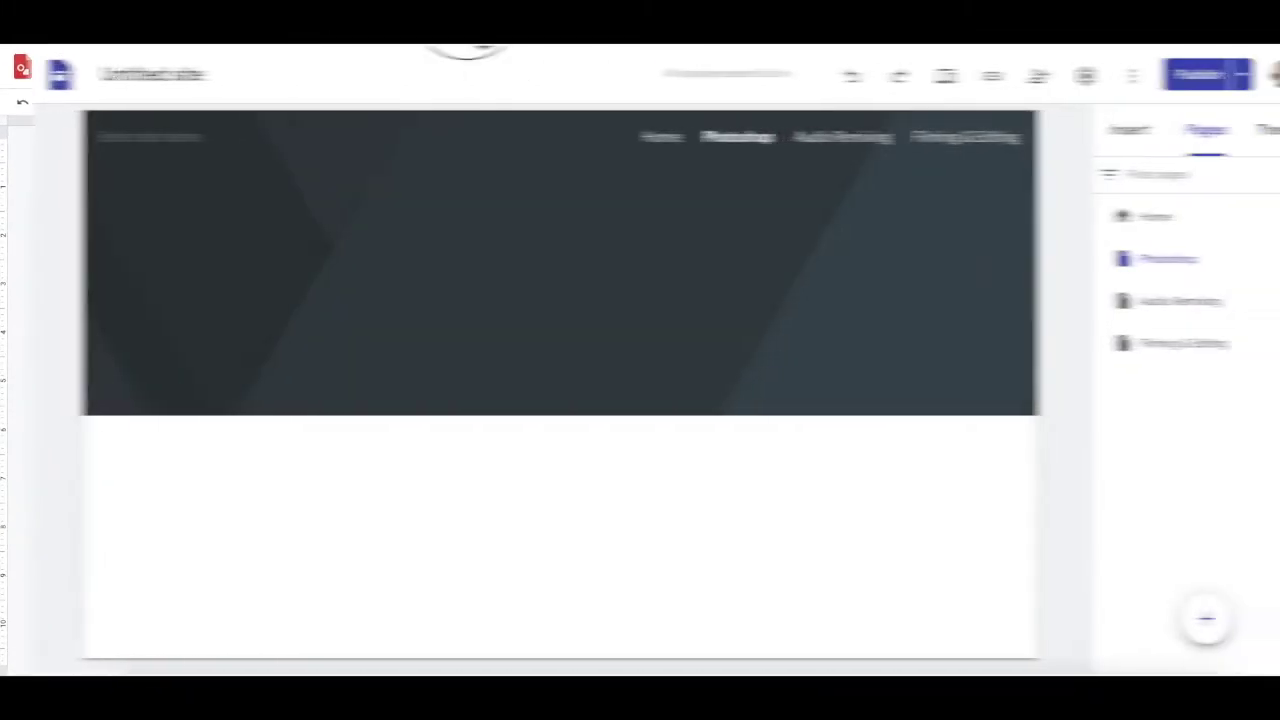
# Place the Photoshop banner PNG in the page header and show it uncropped.
pyautogui.moveTo(457, 265); pyautogui.dragTo(459, 265)
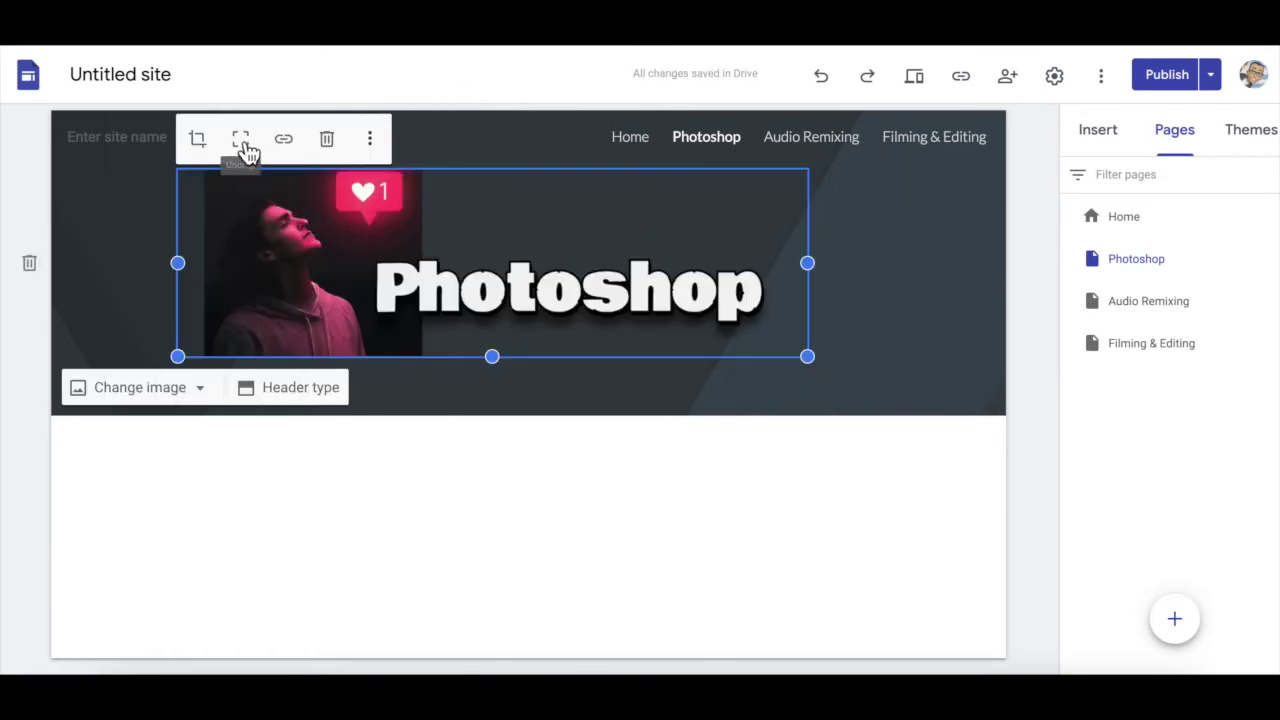
pyautogui.click(240, 140)
pyautogui.click(903, 314)
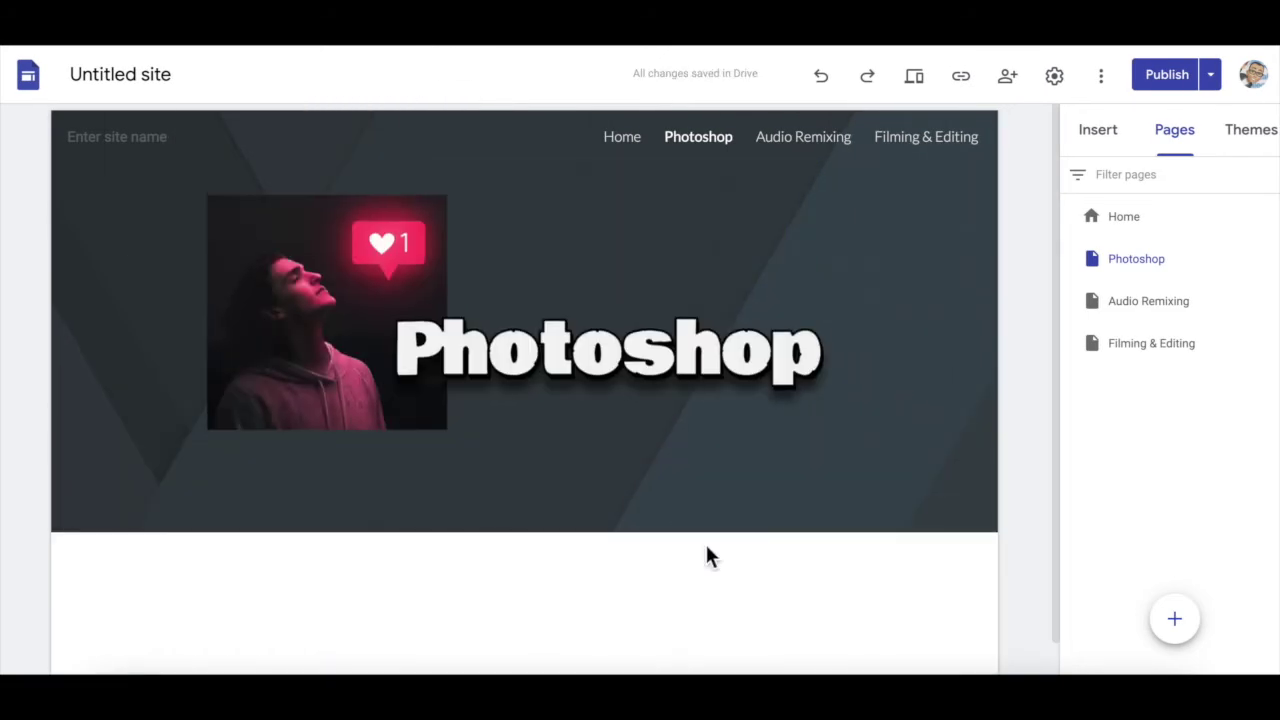
# Set the header background to the starry galaxy image from the gallery.
pyautogui.click(140, 504)
pyautogui.click(188, 600)
pyautogui.scroll(-5, 406, 411)
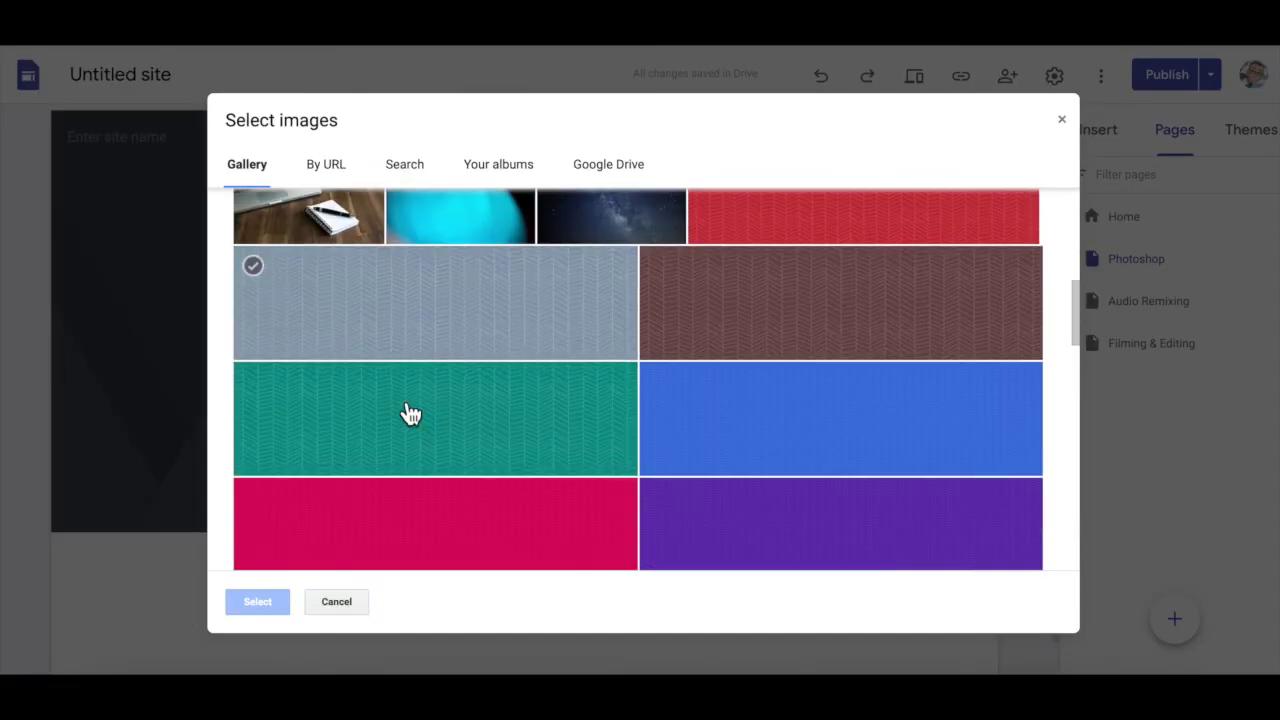
pyautogui.scroll(2, 500, 380)
pyautogui.click(580, 354)
pyautogui.click(260, 600)
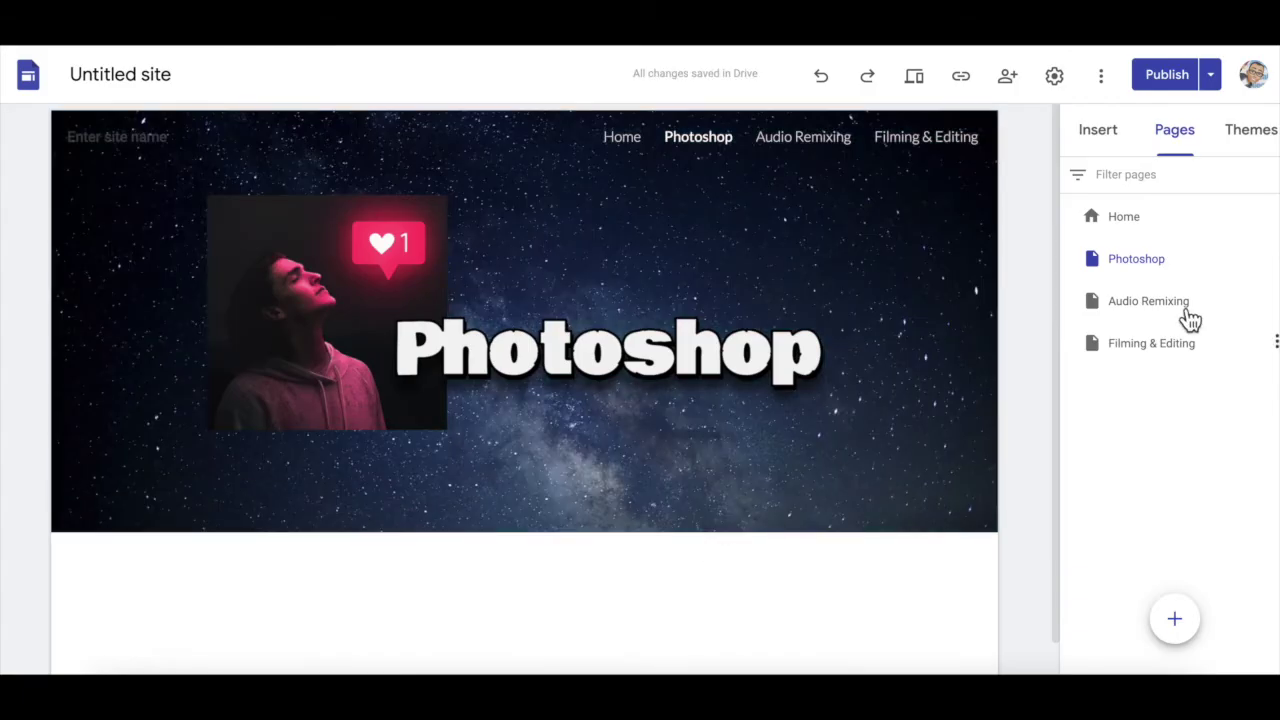
# Check the banner headers on the Audio Remixing and Filming & Editing pages.
pyautogui.click(1150, 310)
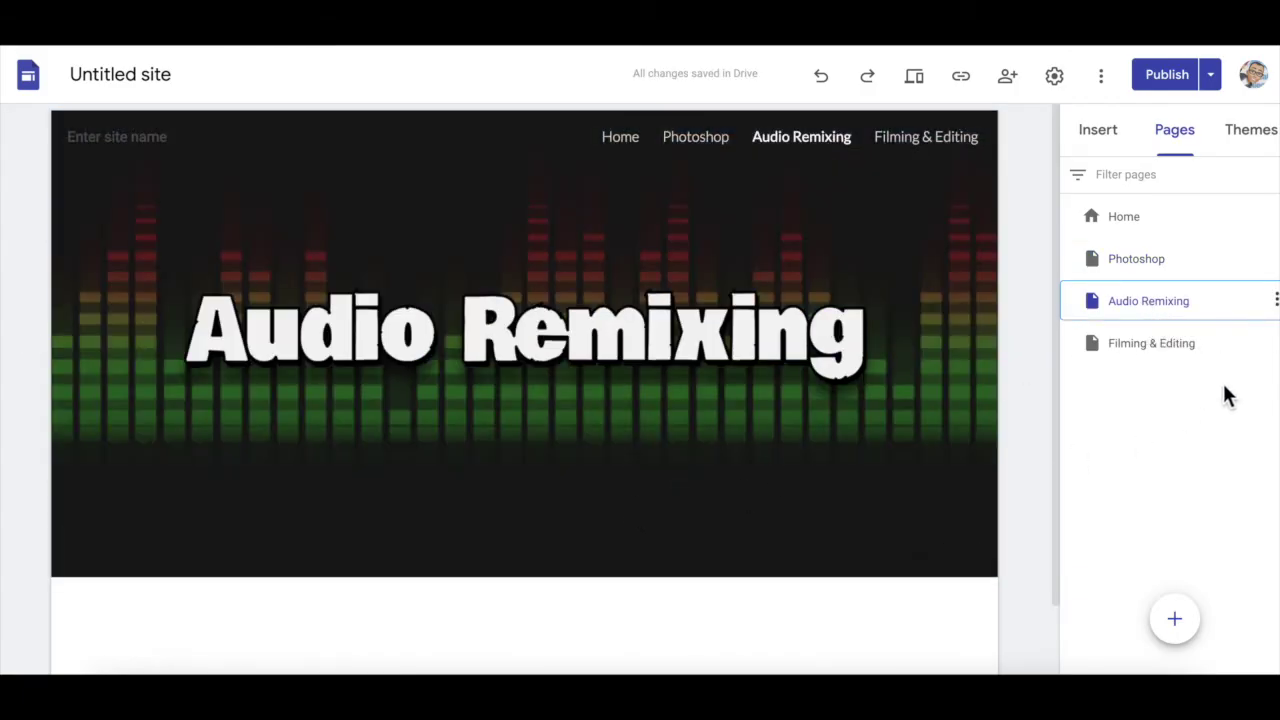
pyautogui.click(1197, 362)
pyautogui.moveTo(511, 426)
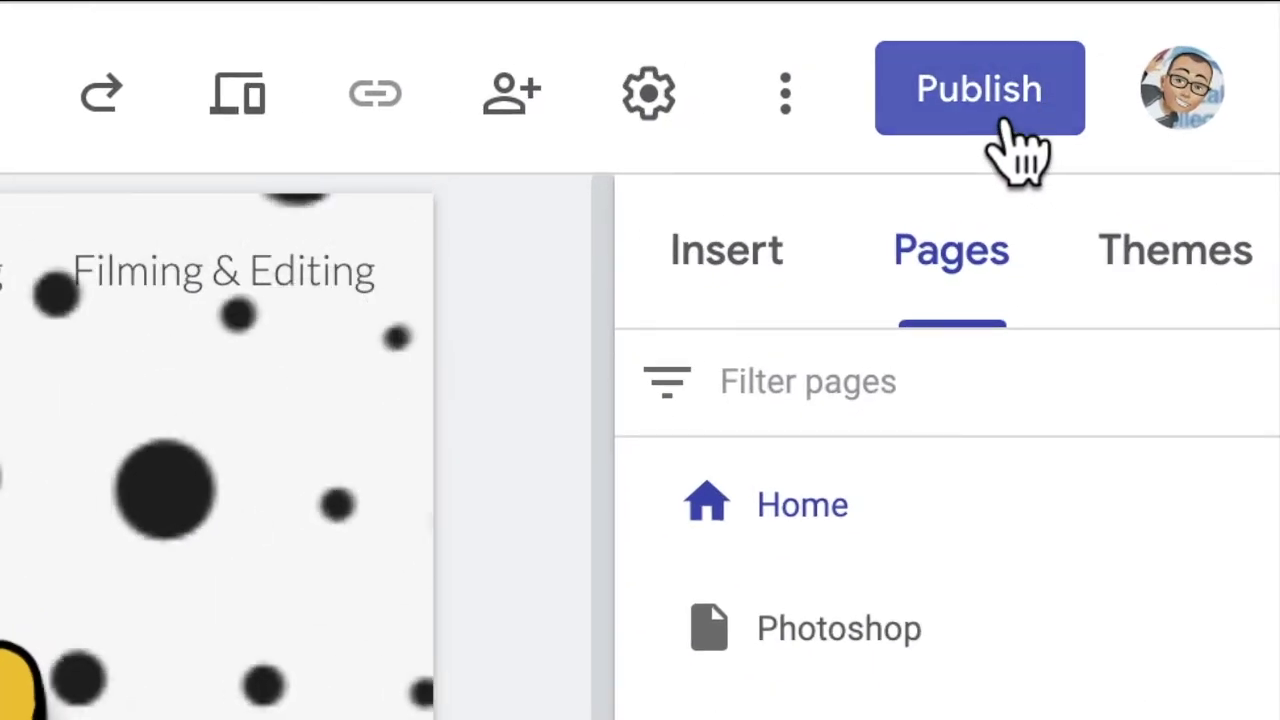
# Publish the site at the 'mpmultimedia' web address and copy the published site link.
pyautogui.click(1003, 125)
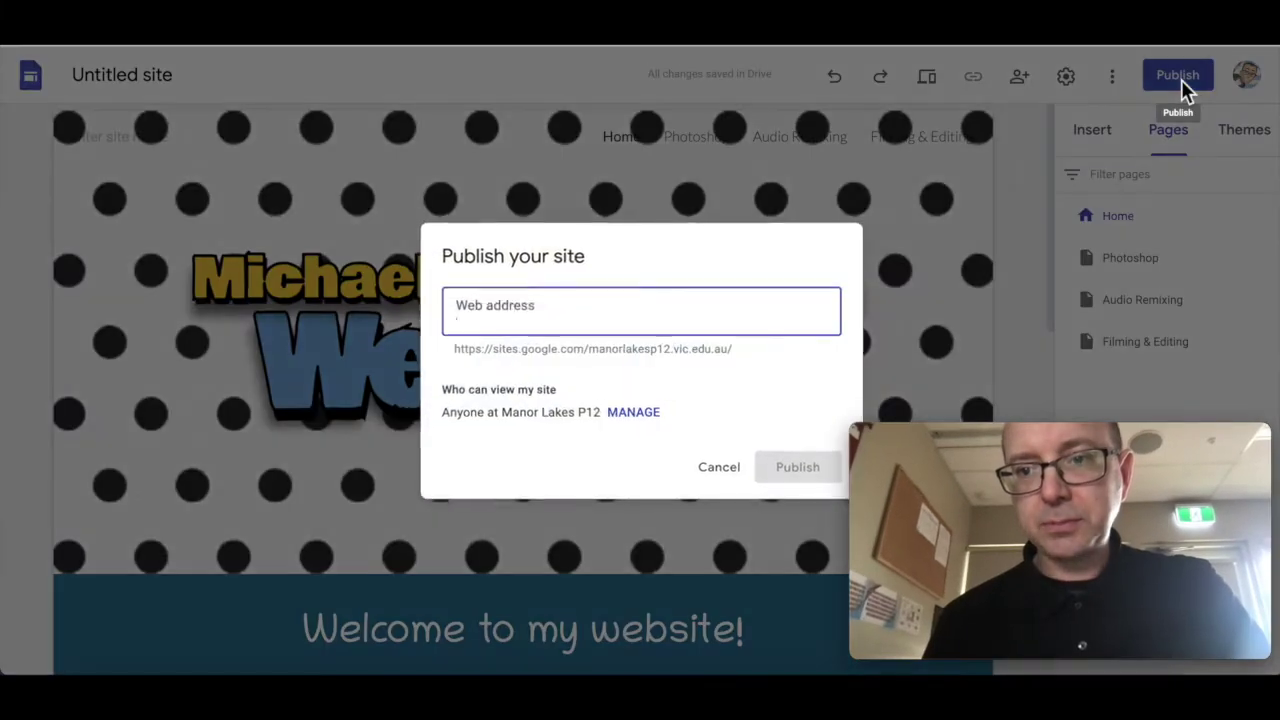
pyautogui.write('mpmultimedia')
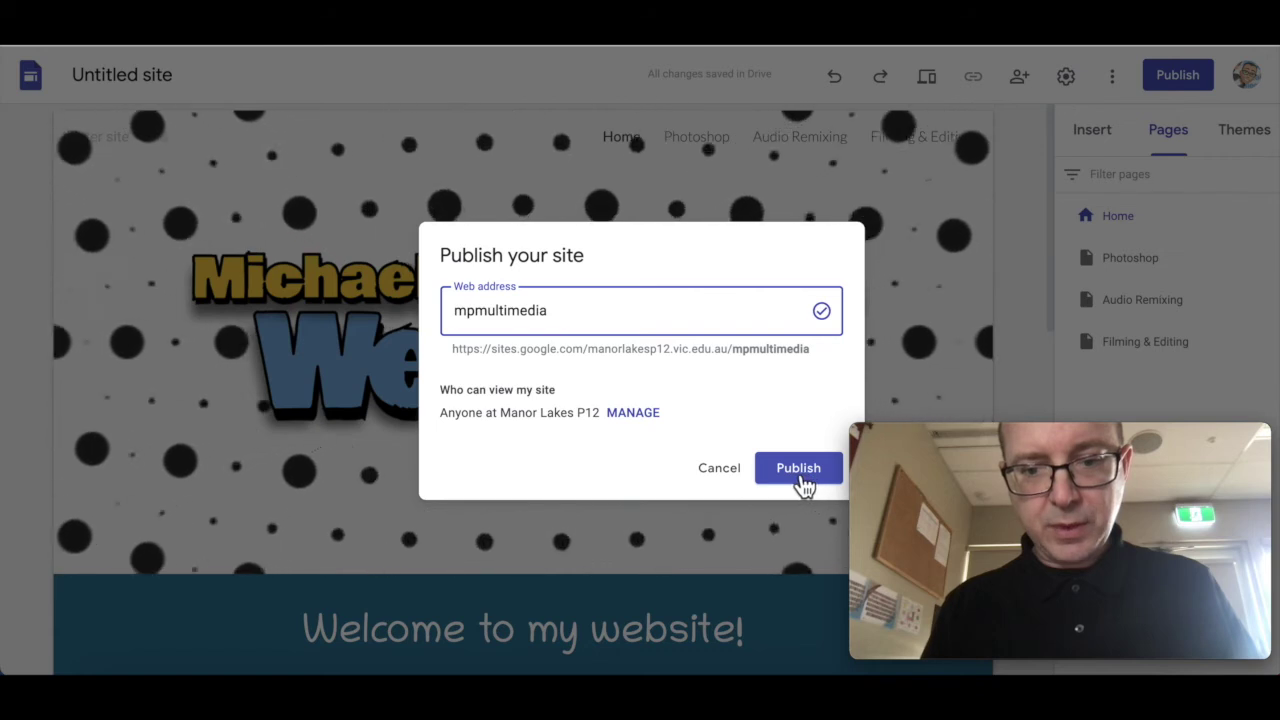
pyautogui.click(800, 470)
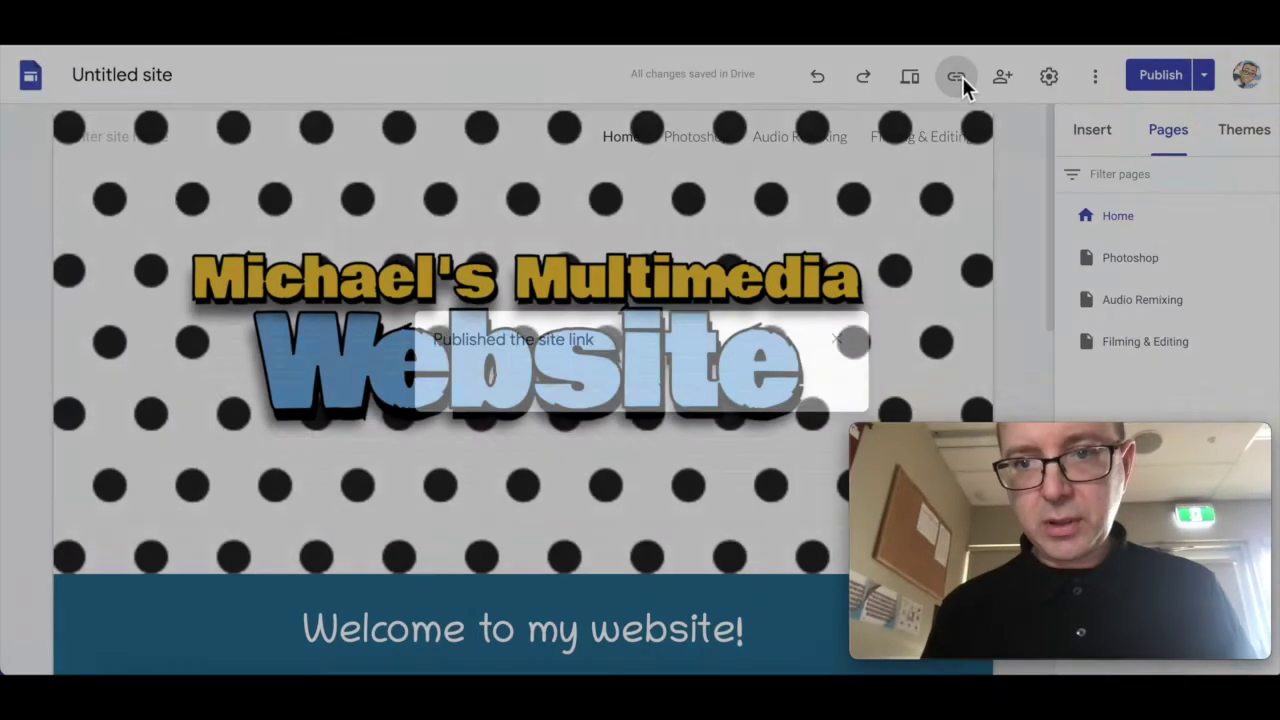
pyautogui.click(770, 90)
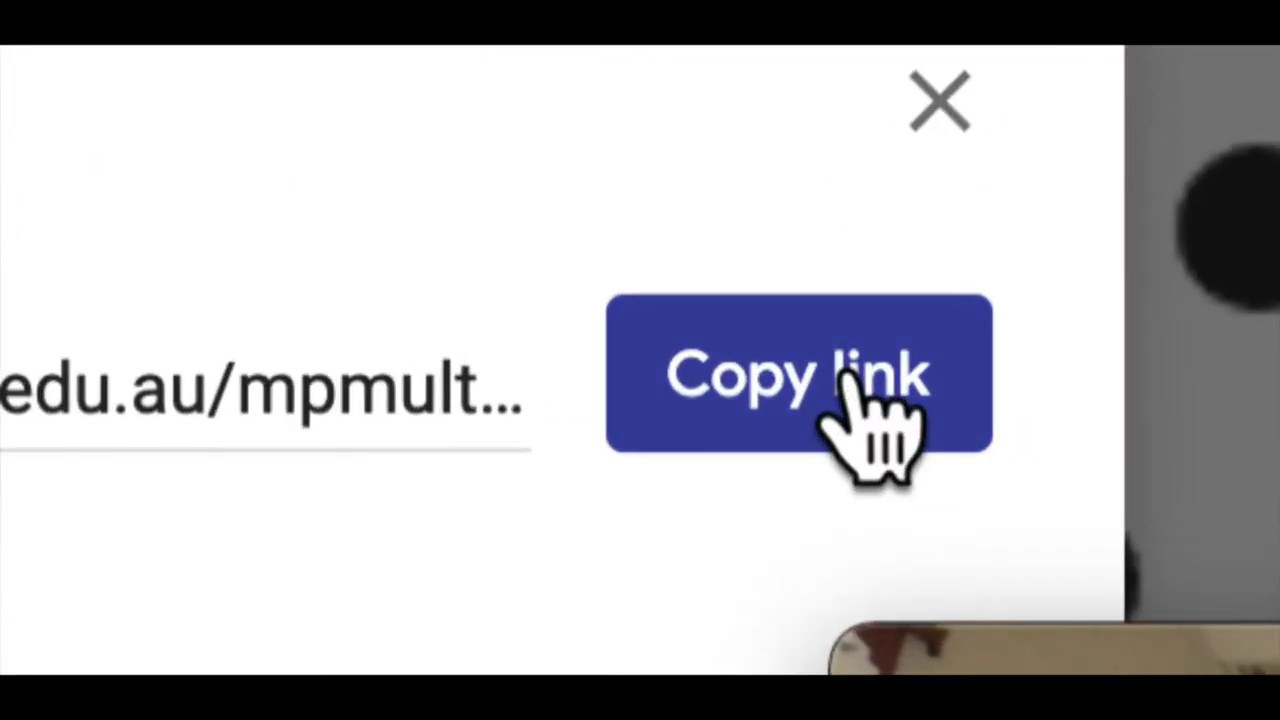
pyautogui.click(864, 386)
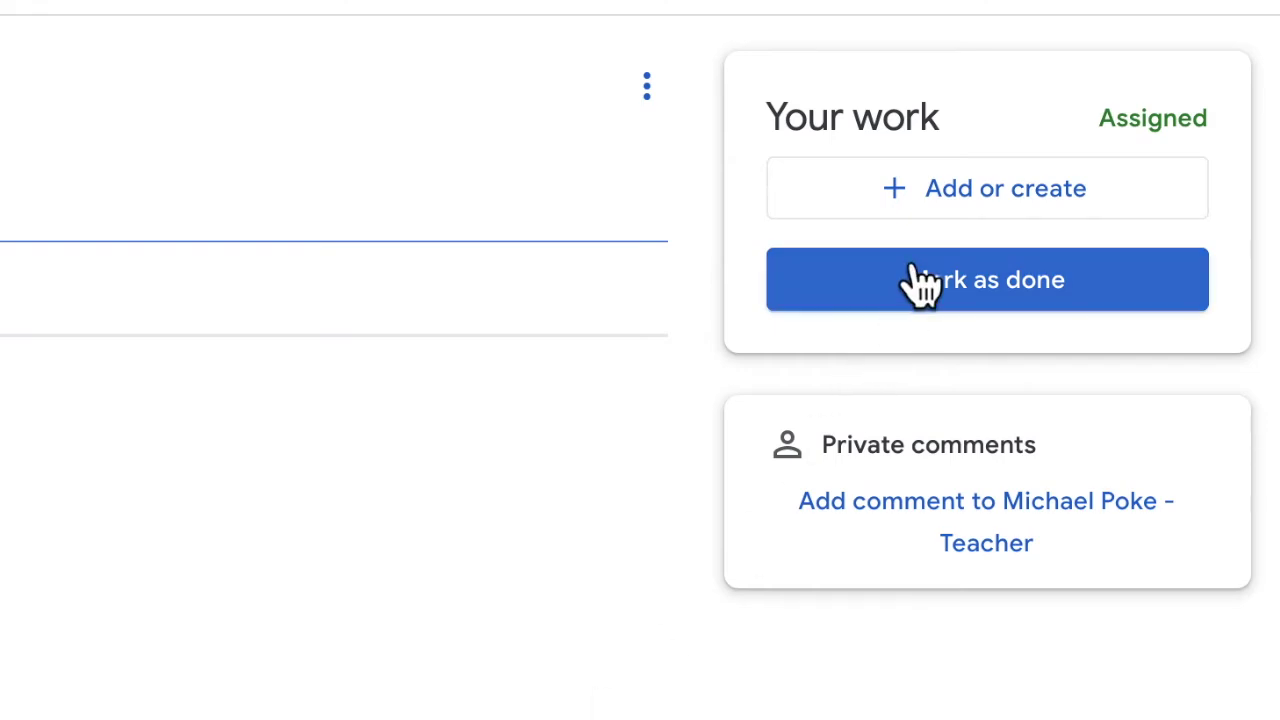
# Attach the Multimedia site link to Demo Assignment 2 and turn in the work.
pyautogui.click(950, 215)
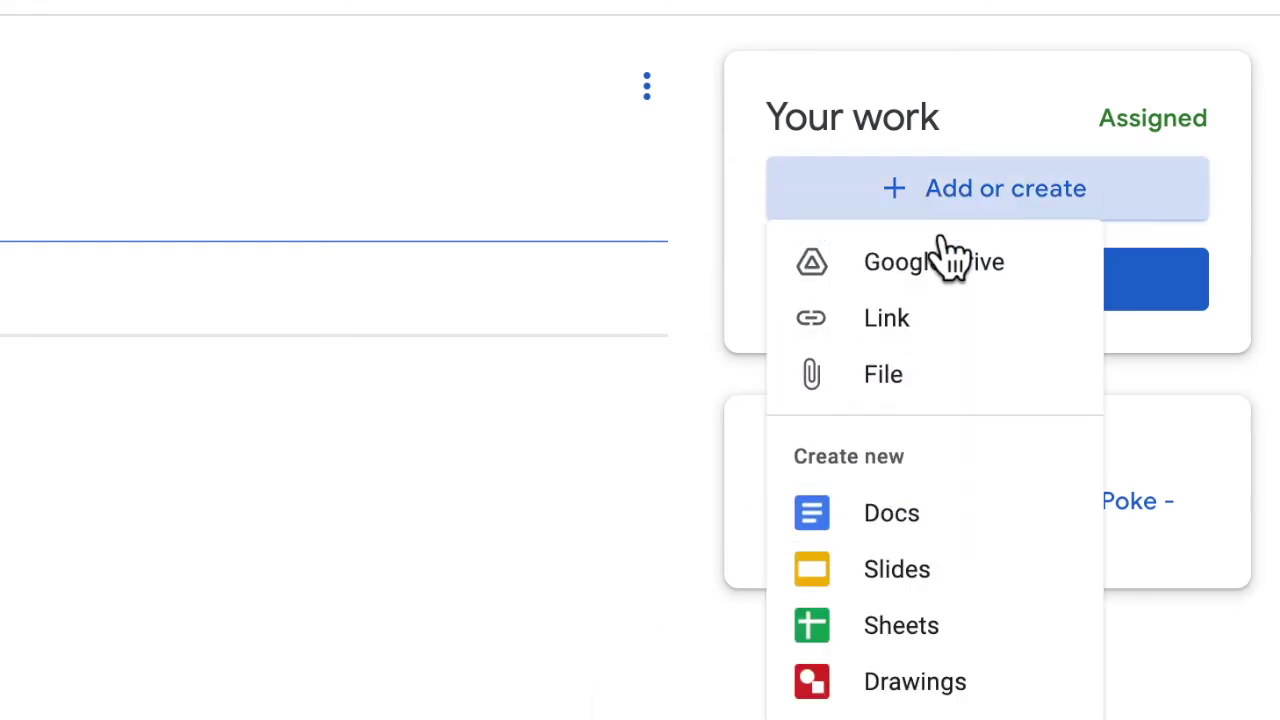
pyautogui.click(950, 335)
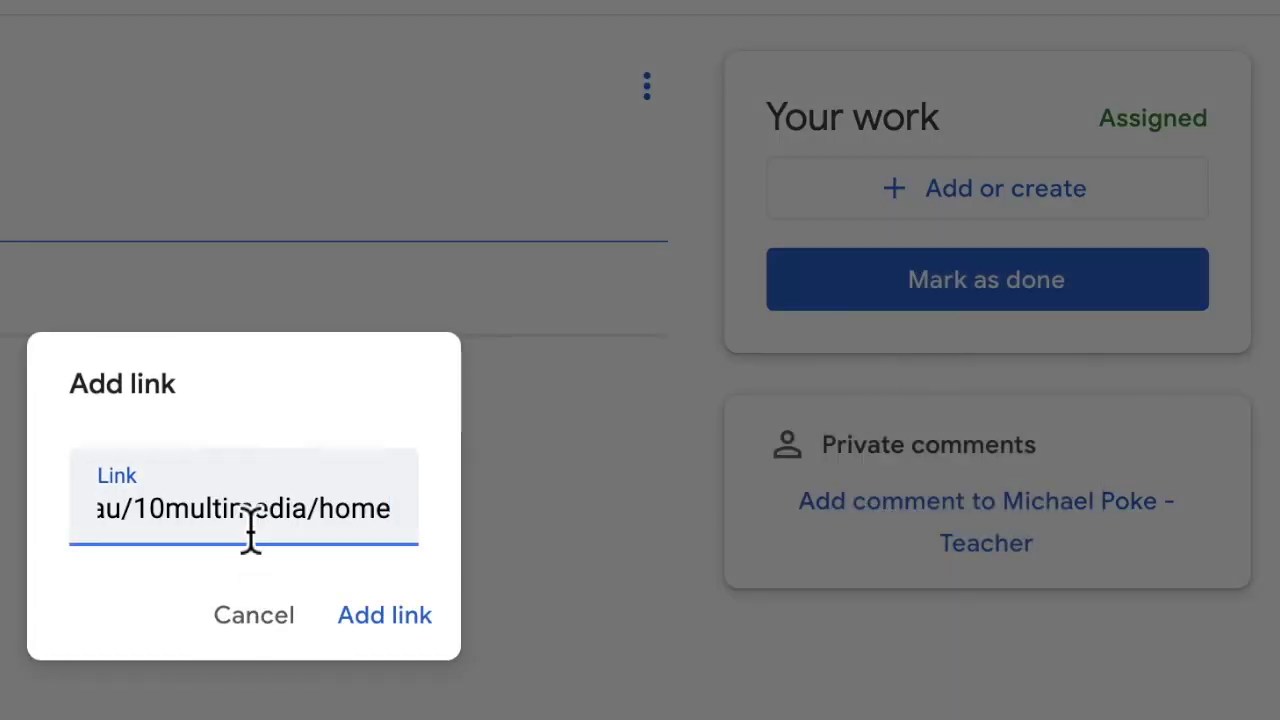
pyautogui.click(412, 630)
pyautogui.click(1057, 428)
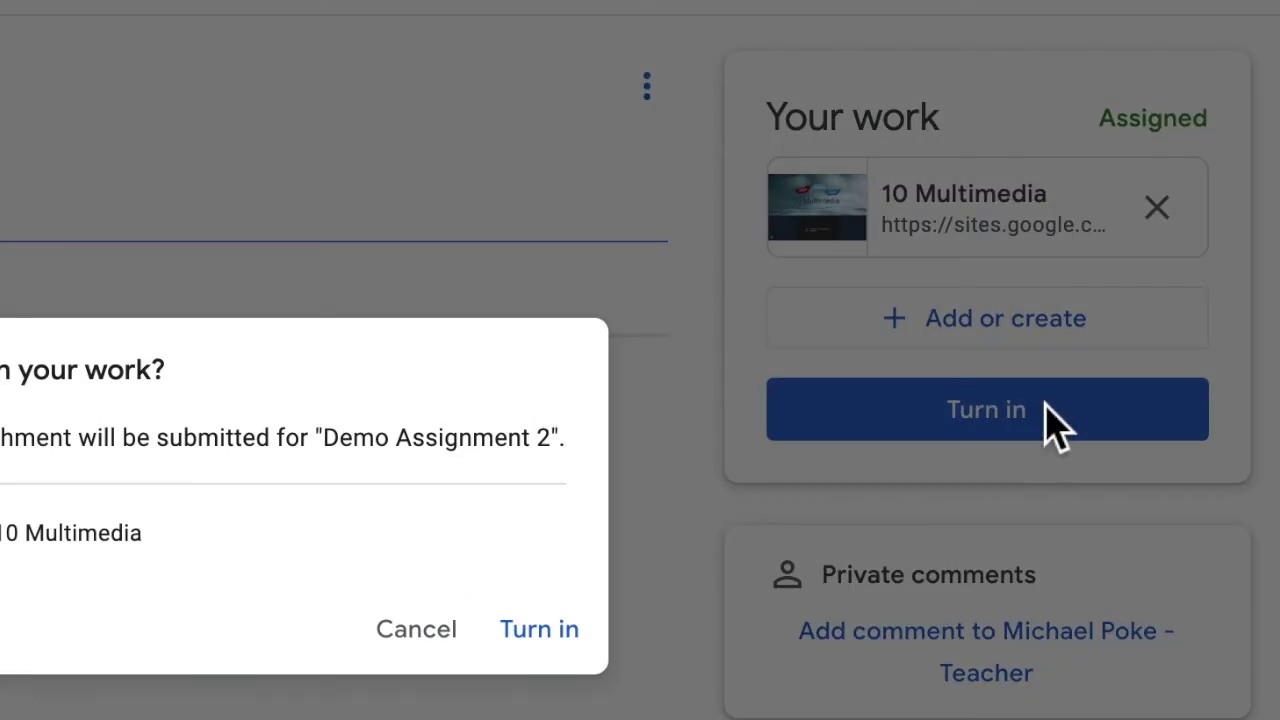
pyautogui.click(547, 636)
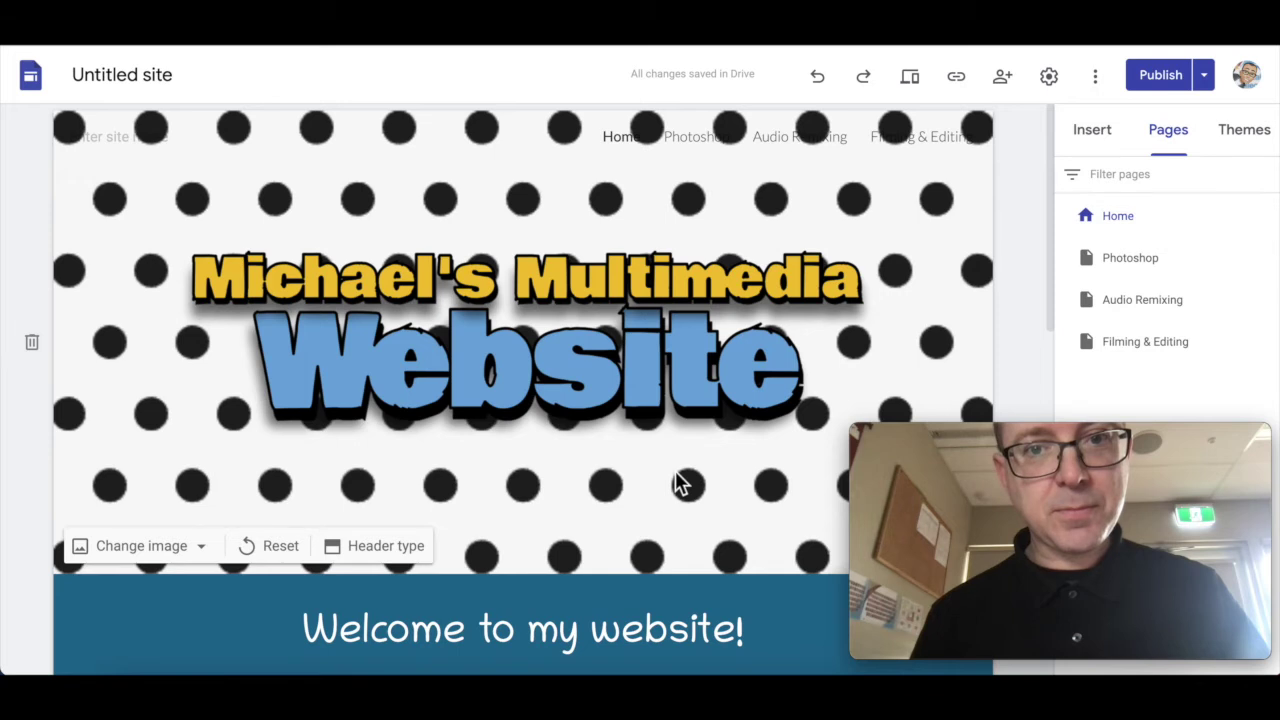